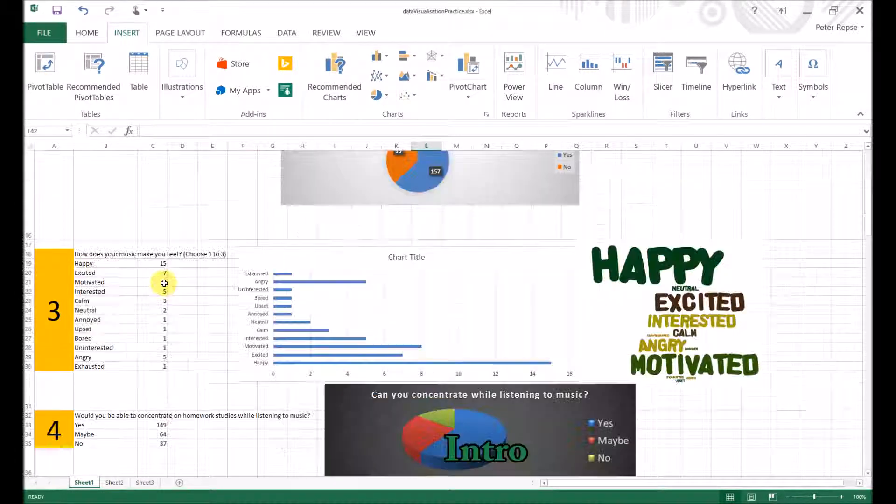
# - Preview the recommended charts for the question 5 table in B39:H50, including Clustered Column and Clustered Bar, without inserting one
pyautogui.scroll(-9, 163, 285)
pyautogui.scroll(2, 168, 282)
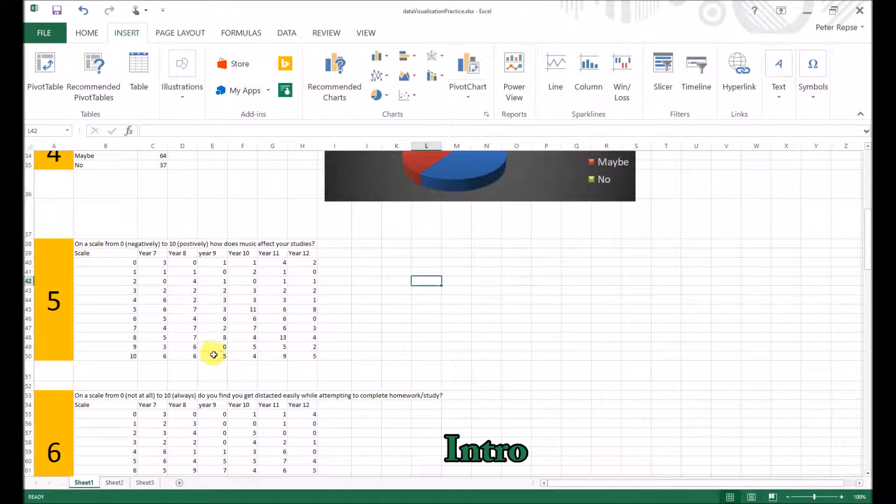
pyautogui.scroll(-2, 168, 312)
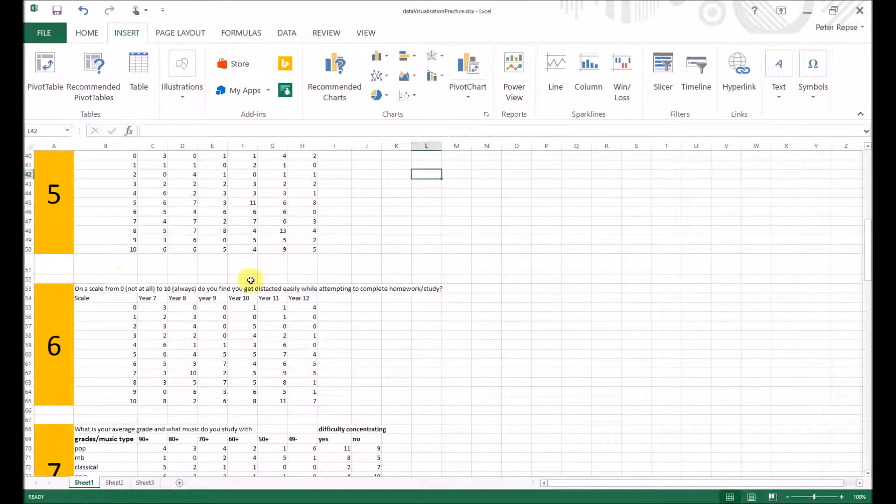
pyautogui.scroll(-8, 206, 314)
pyautogui.scroll(9, 212, 354)
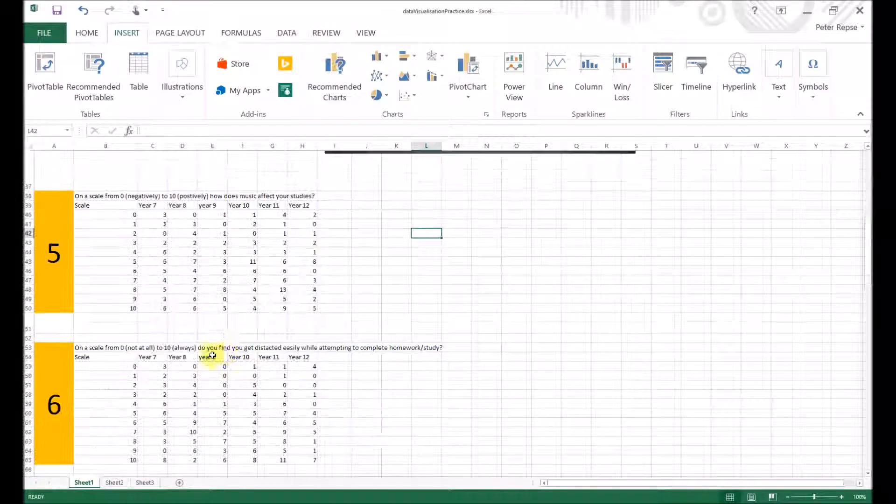
pyautogui.click(397, 298)
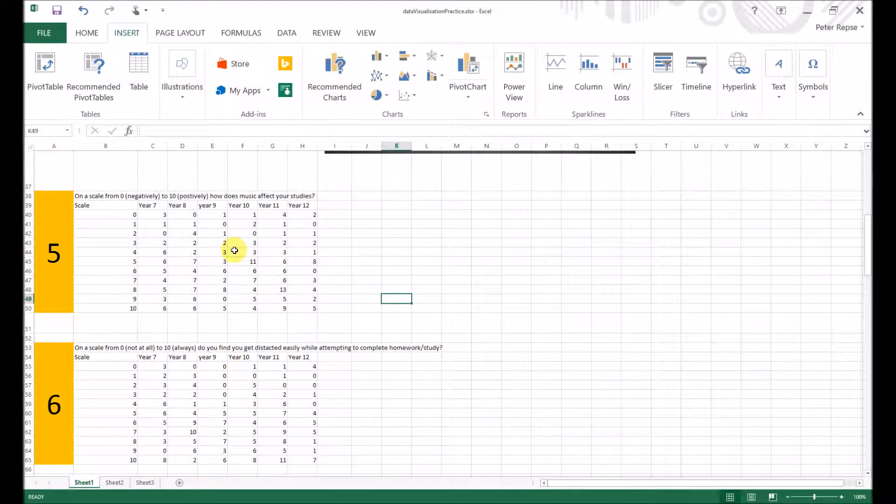
pyautogui.moveTo(110, 206); pyautogui.dragTo(309, 311)
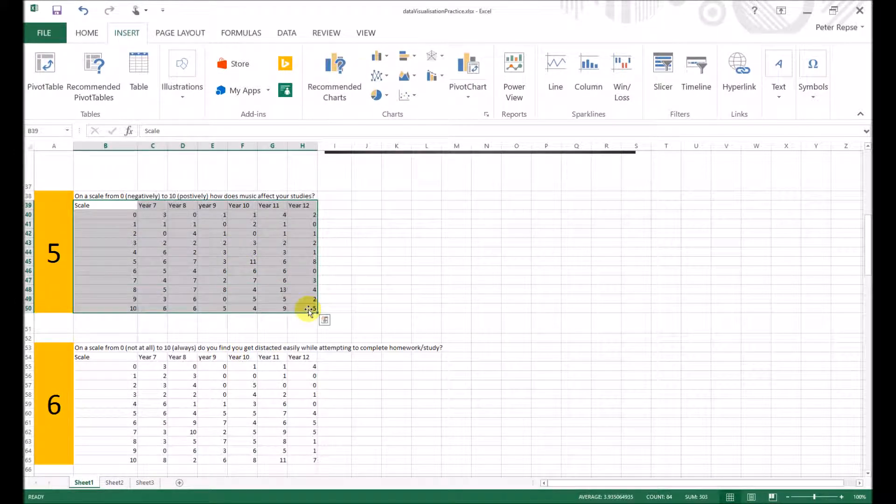
pyautogui.click(345, 75)
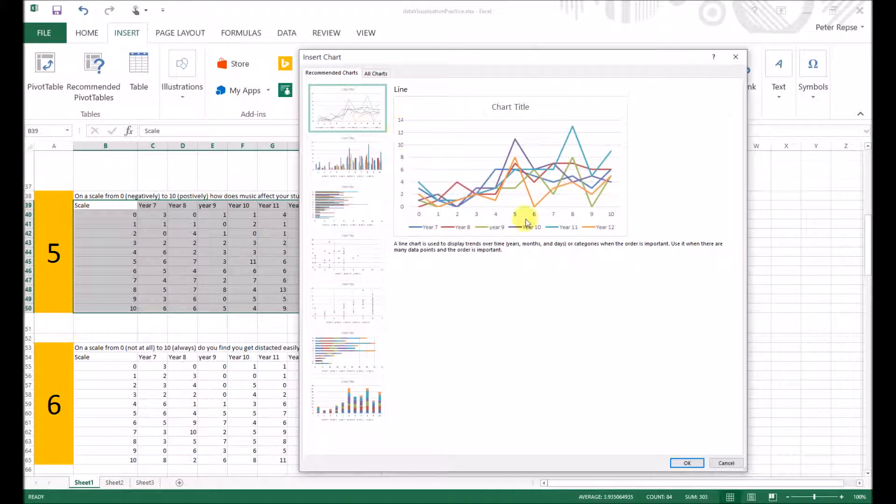
pyautogui.click(349, 164)
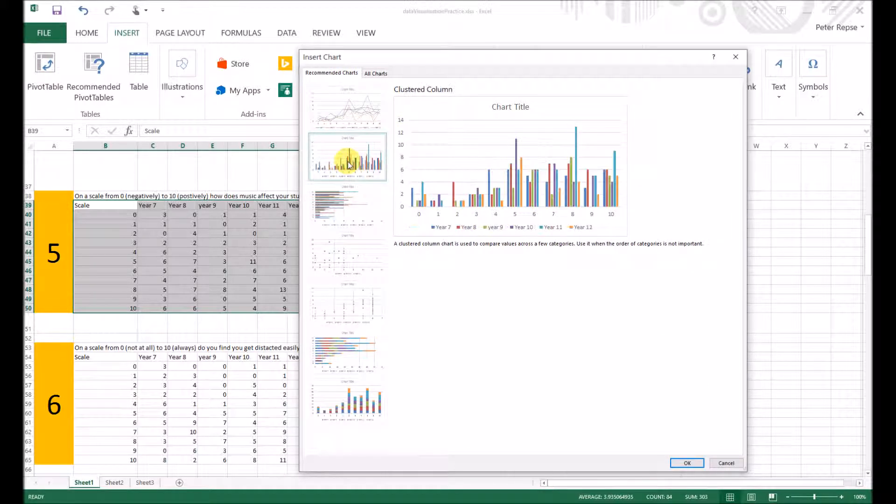
pyautogui.click(359, 211)
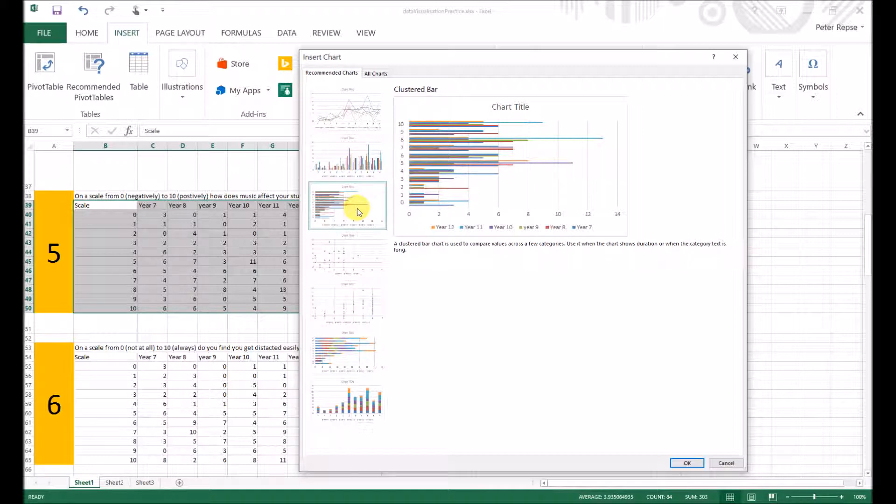
pyautogui.click(735, 57)
pyautogui.click(372, 280)
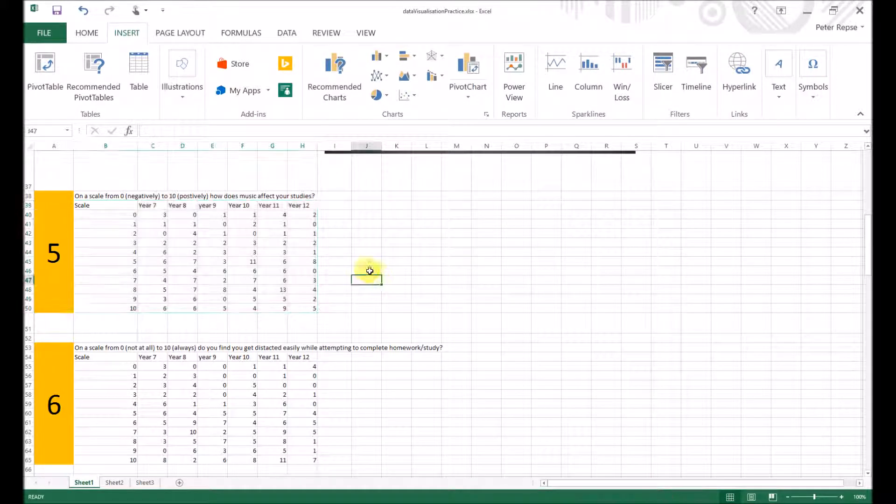
# - Examine the Year 7 to 9 and Year 10 to 12 columns of the question 5 table as two groups
pyautogui.moveTo(246, 205); pyautogui.dragTo(304, 304)
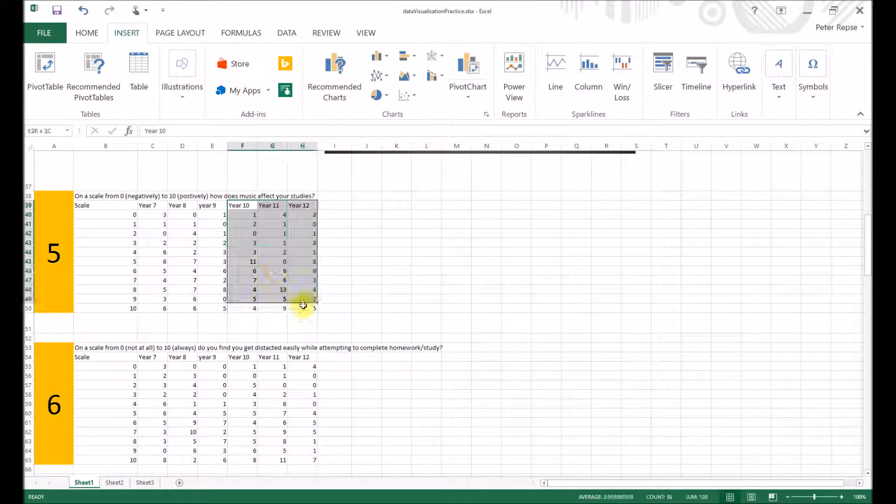
pyautogui.moveTo(156, 206); pyautogui.dragTo(205, 312)
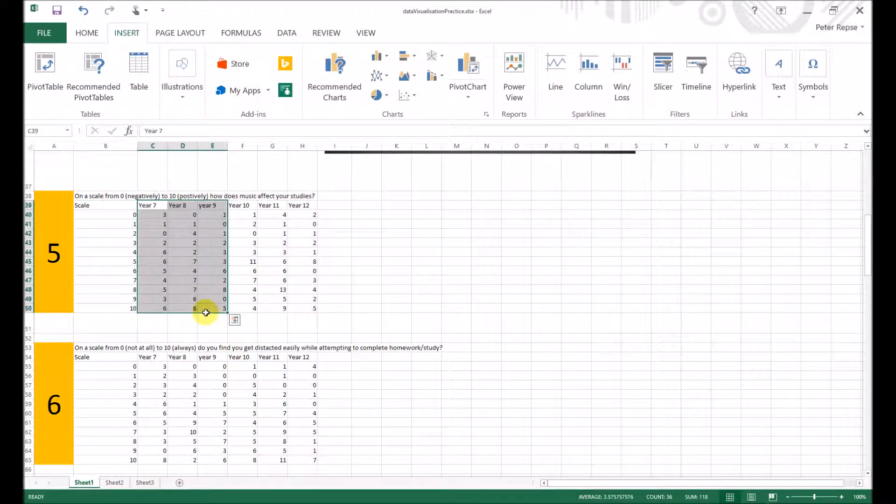
pyautogui.click(160, 233)
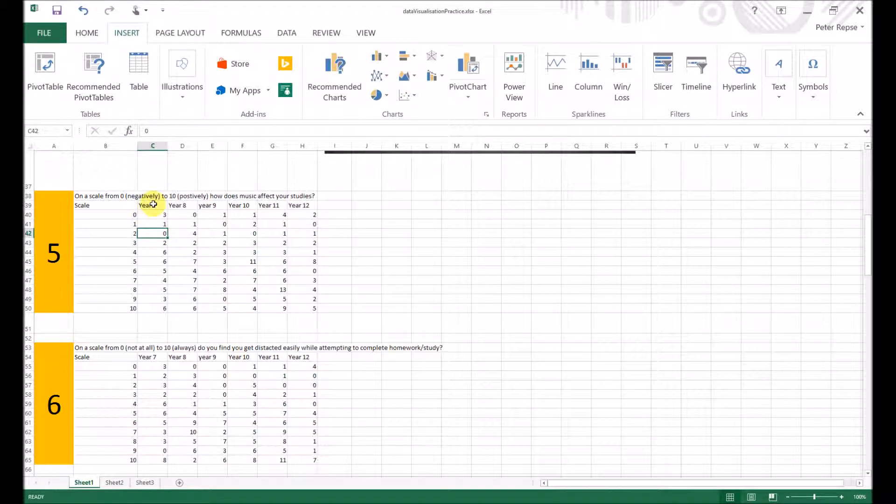
pyautogui.moveTo(155, 205); pyautogui.dragTo(160, 310)
pyautogui.moveTo(298, 206); pyautogui.dragTo(306, 308)
pyautogui.click(335, 310)
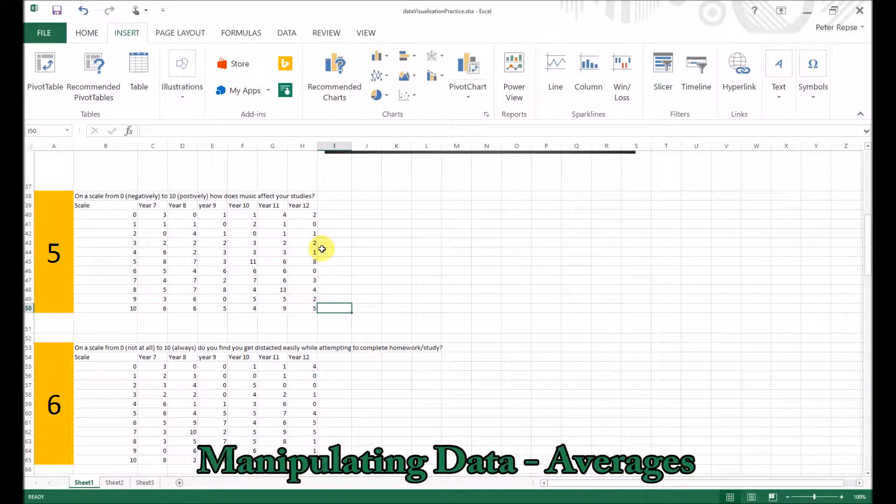
pyautogui.moveTo(249, 204); pyautogui.dragTo(161, 206)
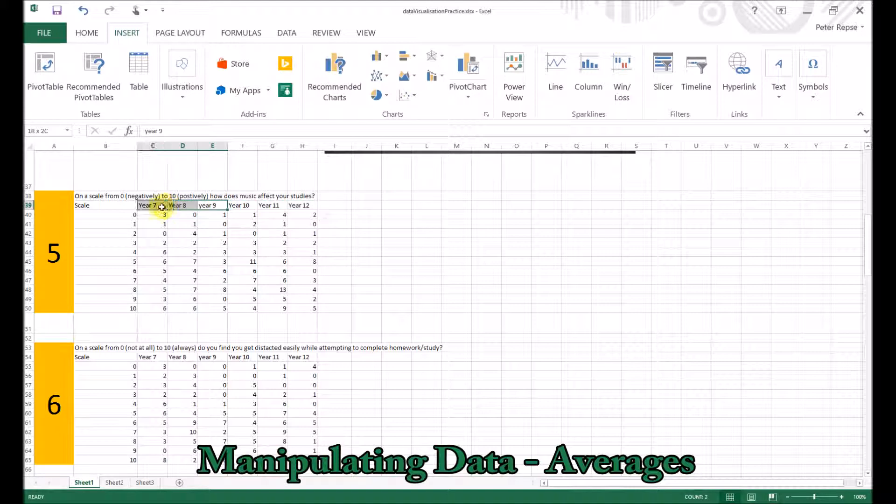
pyautogui.click(374, 224)
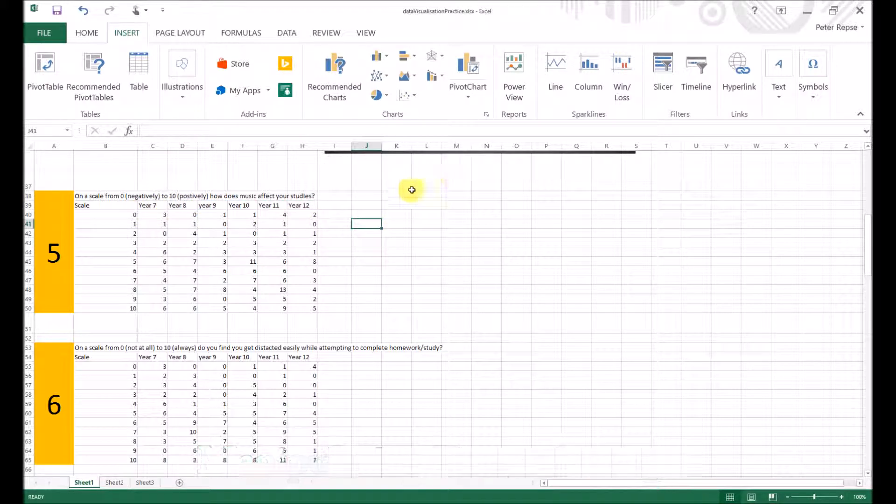
# - Enter the column headings "years 7-9" in M39 and "years 10-12" in N39
pyautogui.click(462, 205)
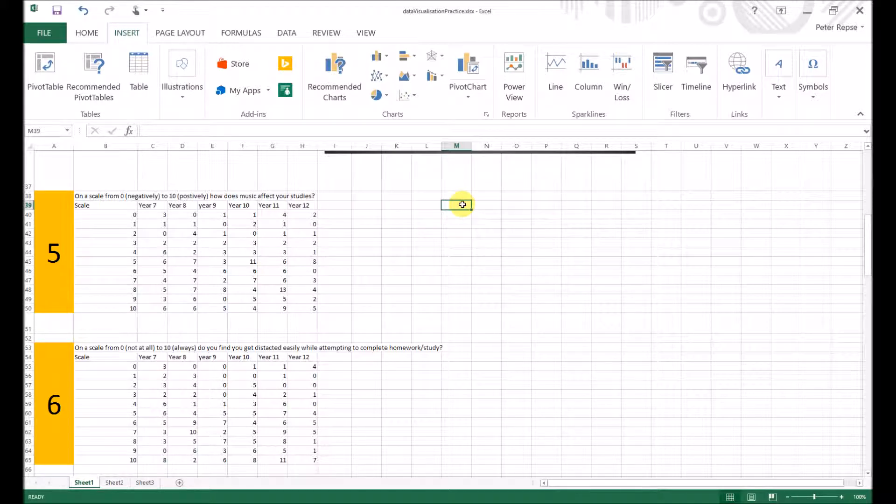
pyautogui.write('years')
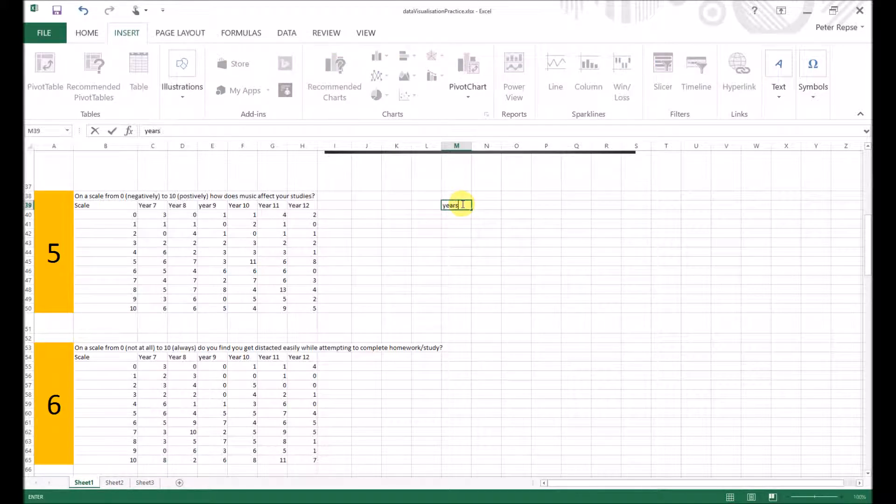
pyautogui.write(' 7-9')
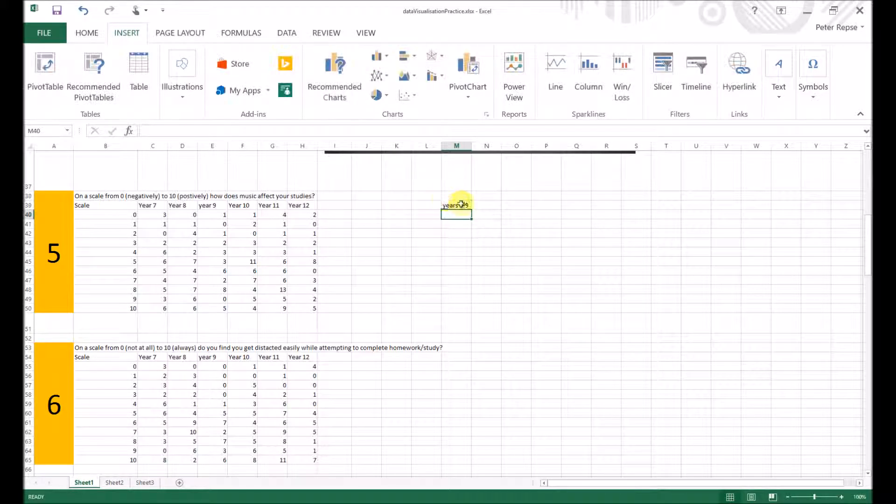
pyautogui.click(490, 205)
pyautogui.write('yeasr')
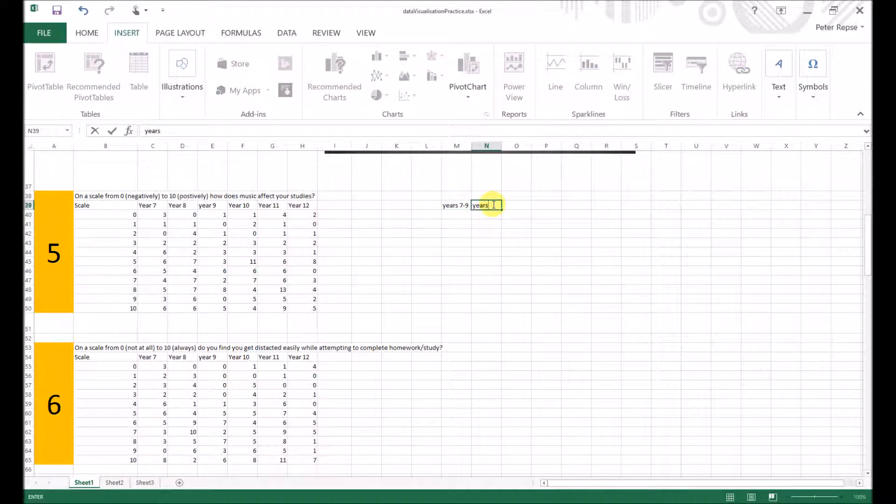
pyautogui.write('-12')
pyautogui.press('Return')
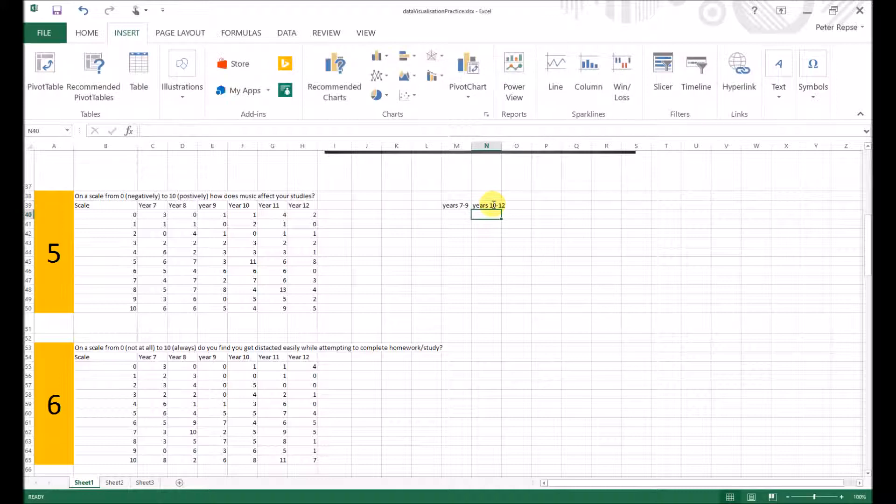
# - Copy the question 5 Scale column, B39:B50, into the cells starting at L39
pyautogui.moveTo(124, 205); pyautogui.dragTo(122, 308)
pyautogui.hotkey('ctrl', 'c')
pyautogui.click(422, 206)
pyautogui.hotkey('ctrl', 'v')
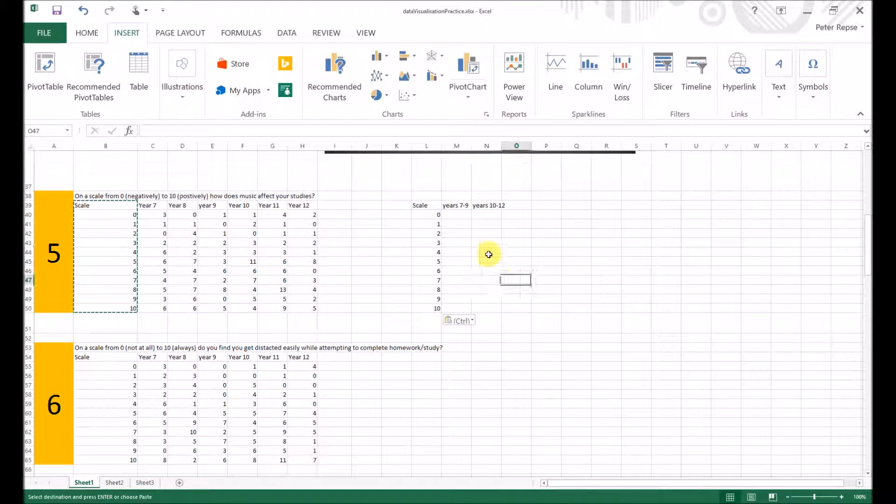
# - Enter =average(C40:E40) in M40 to average the Year 7 to 9 responses for scale 0
pyautogui.click(461, 216)
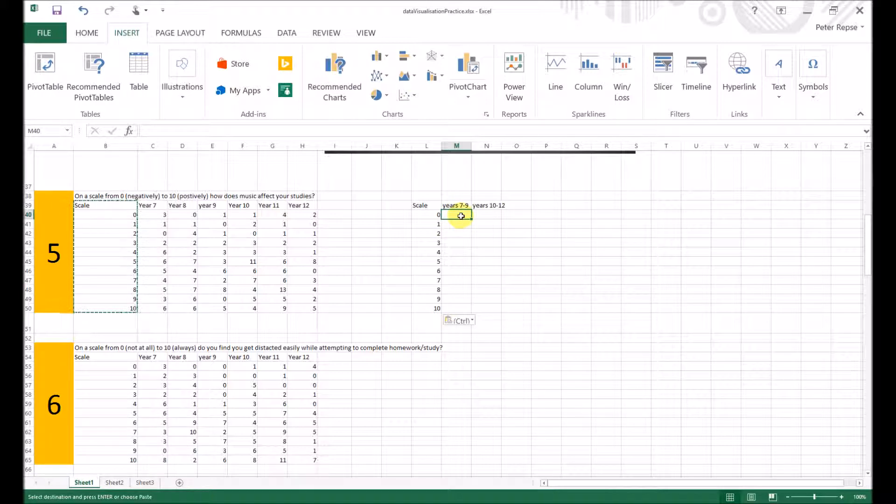
pyautogui.write('=av')
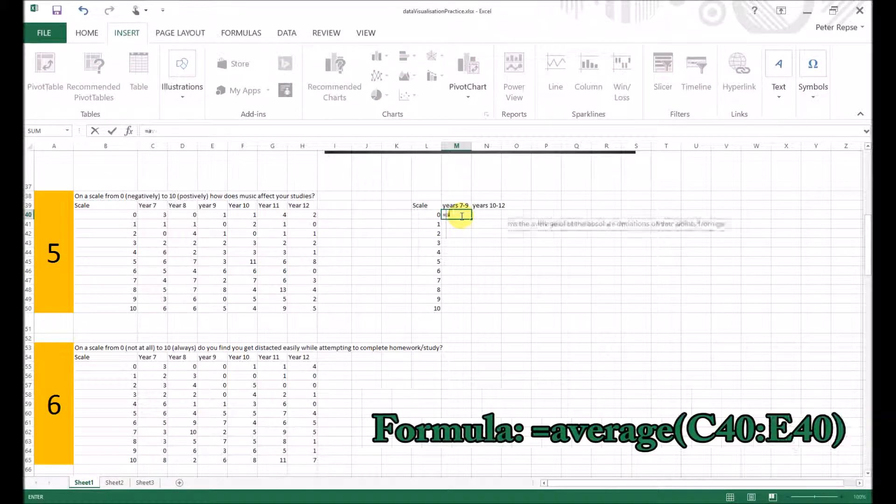
pyautogui.write('erage(')
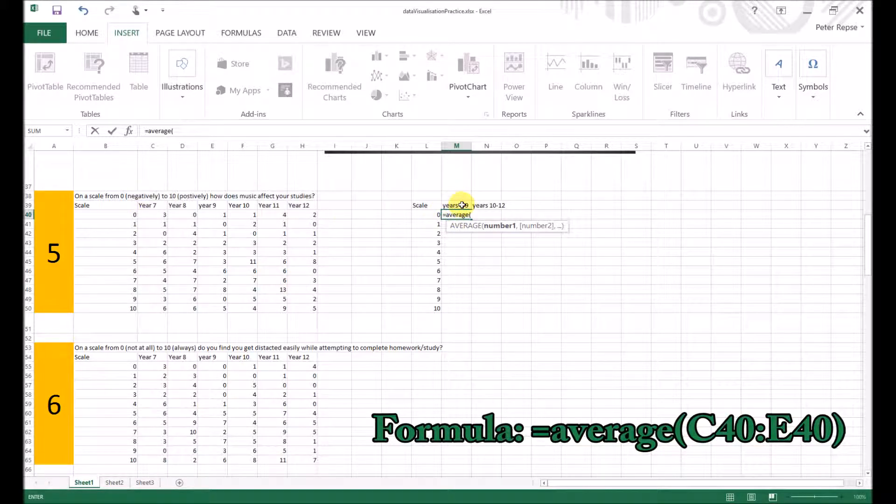
pyautogui.click(161, 216)
pyautogui.moveTo(161, 216); pyautogui.dragTo(216, 217)
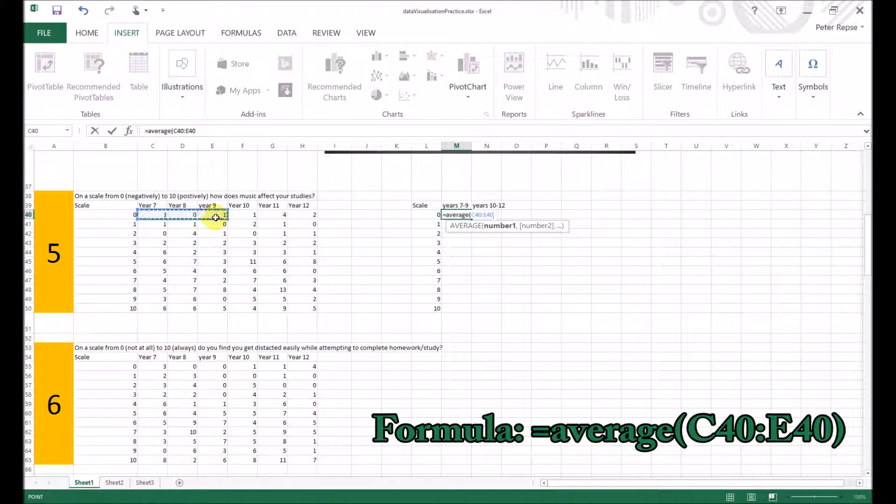
pyautogui.press('Return')
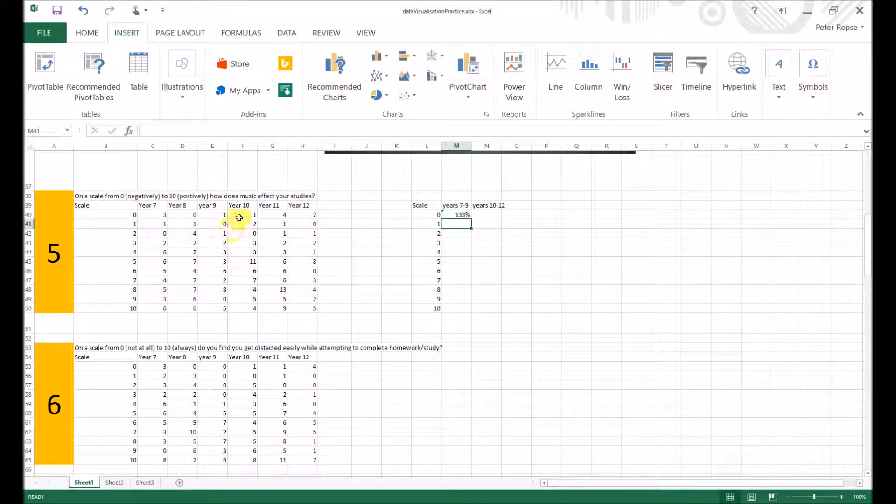
# - Change the number format of the average in M40 to General
pyautogui.click(457, 215)
pyautogui.click(87, 32)
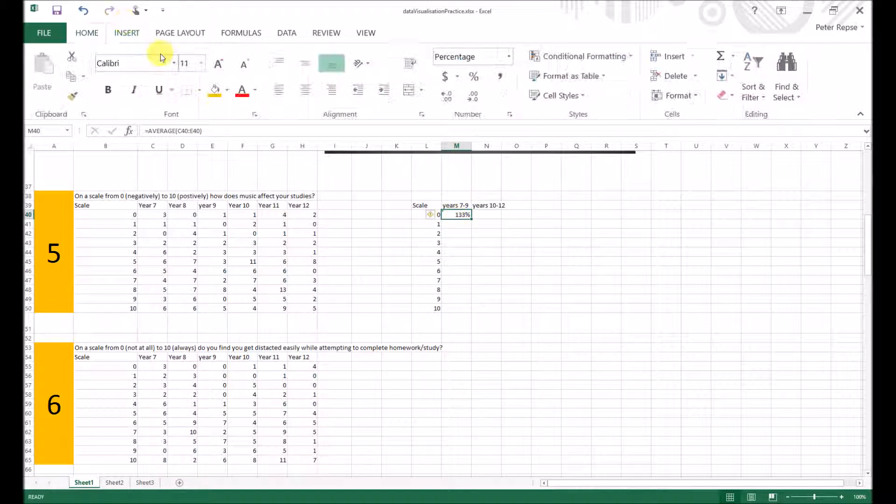
pyautogui.click(509, 56)
pyautogui.click(479, 88)
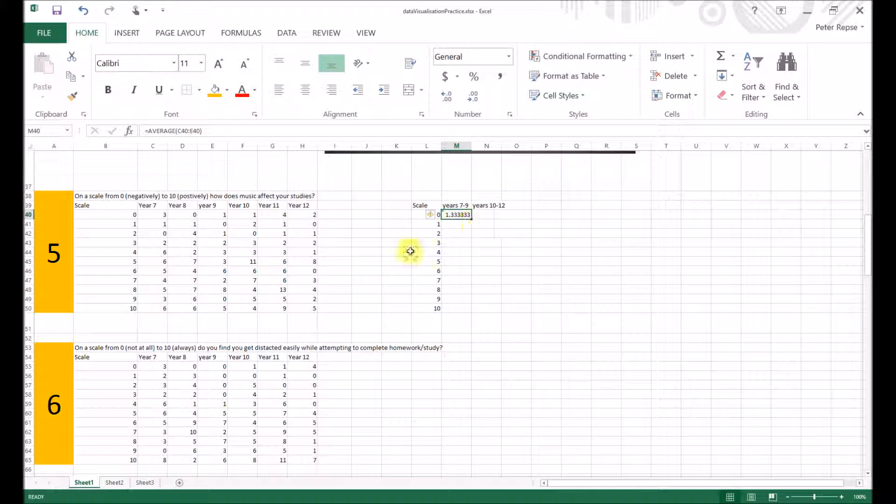
pyautogui.click(476, 240)
# - Check the cell range used by the average formula in M40 and fill the formula down to M50
pyautogui.click(458, 215)
pyautogui.doubleClick(458, 215)
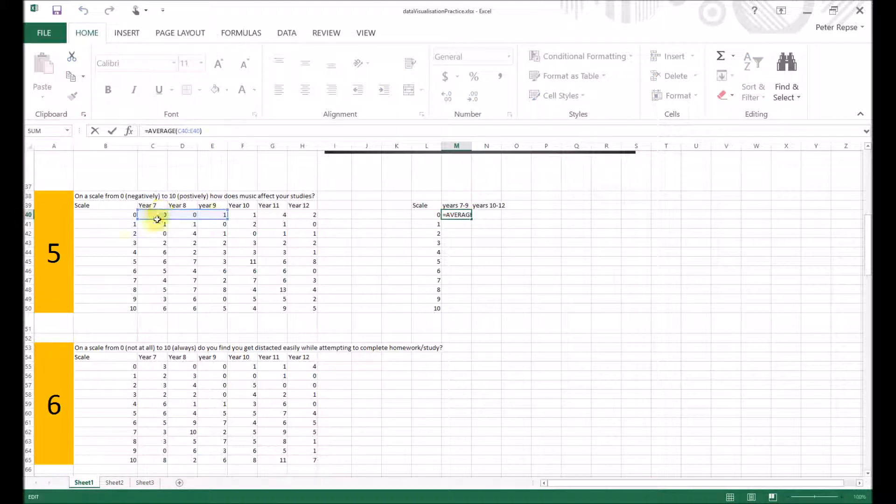
pyautogui.press('Escape')
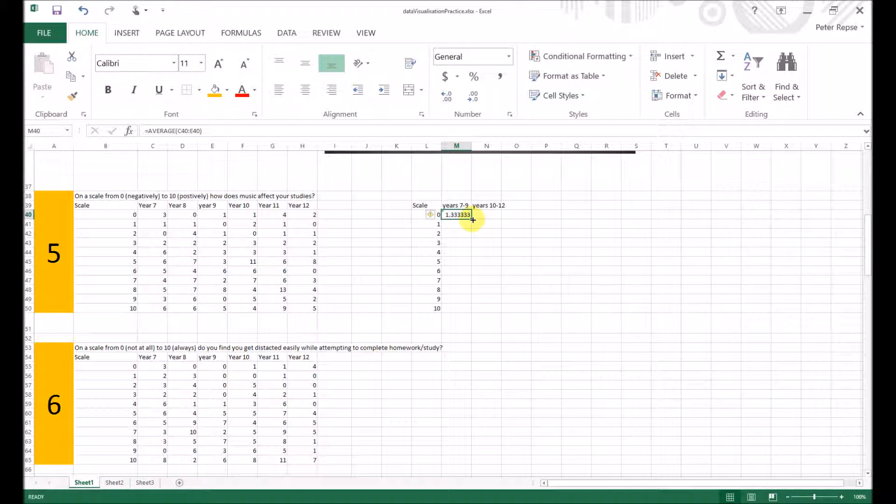
pyautogui.moveTo(472, 230); pyautogui.dragTo(463, 311)
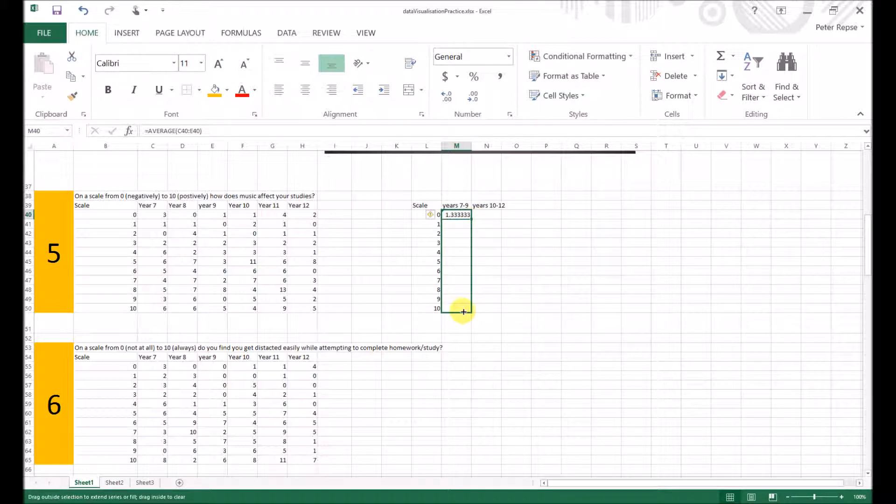
pyautogui.moveTo(463, 312); pyautogui.dragTo(461, 310)
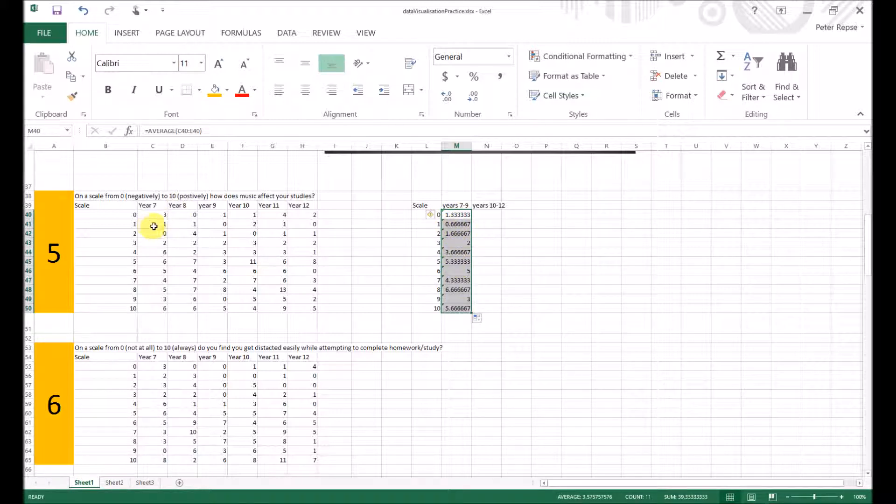
# - Examine which cells the filled average formulas in M41 and M42 refer to
pyautogui.click(455, 224)
pyautogui.click(220, 130)
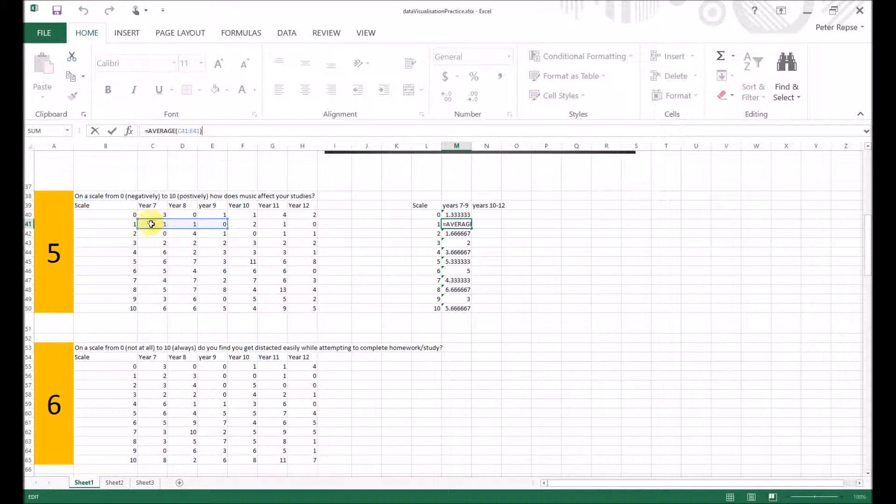
pyautogui.hotkey('ctrl', 'Return')
pyautogui.click(450, 234)
pyautogui.press('F2')
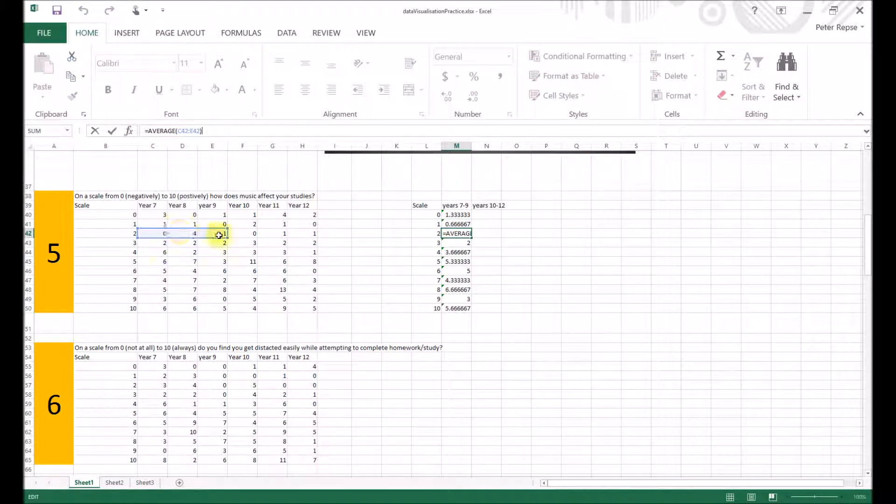
pyautogui.click(513, 265)
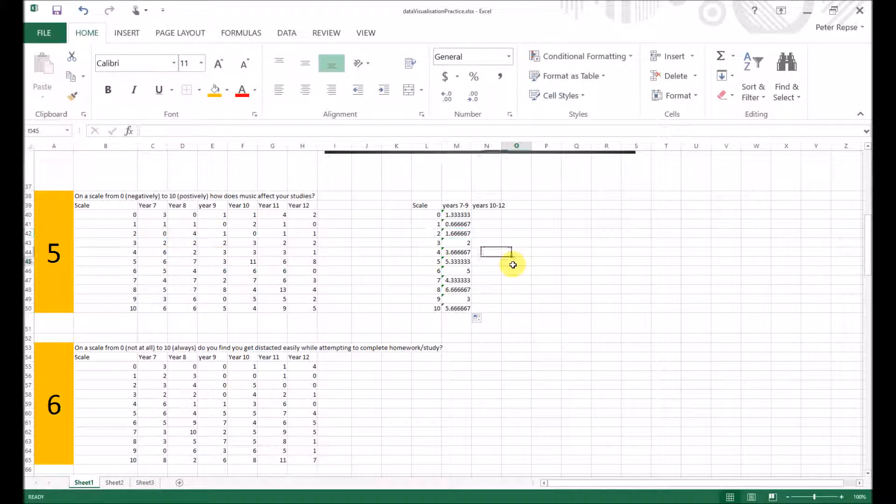
# - Reduce the years 7-9 averages in M40:M50 to one decimal place
pyautogui.click(460, 214)
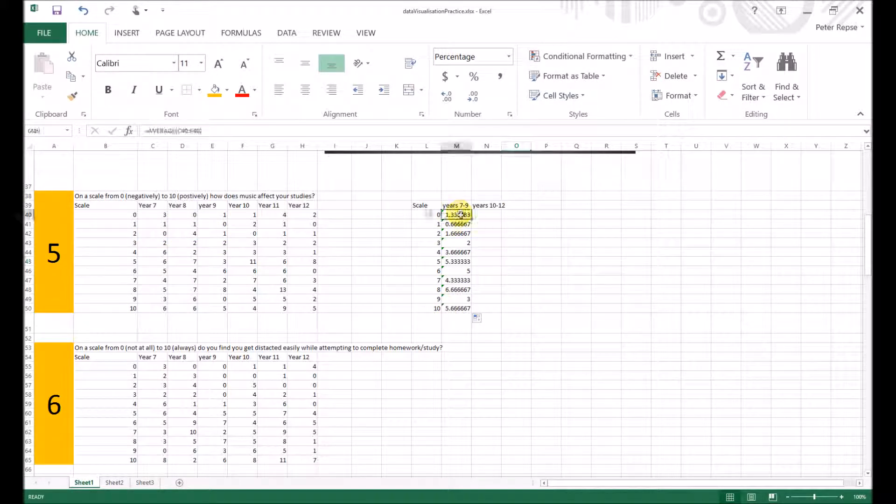
pyautogui.moveTo(461, 215); pyautogui.dragTo(457, 309)
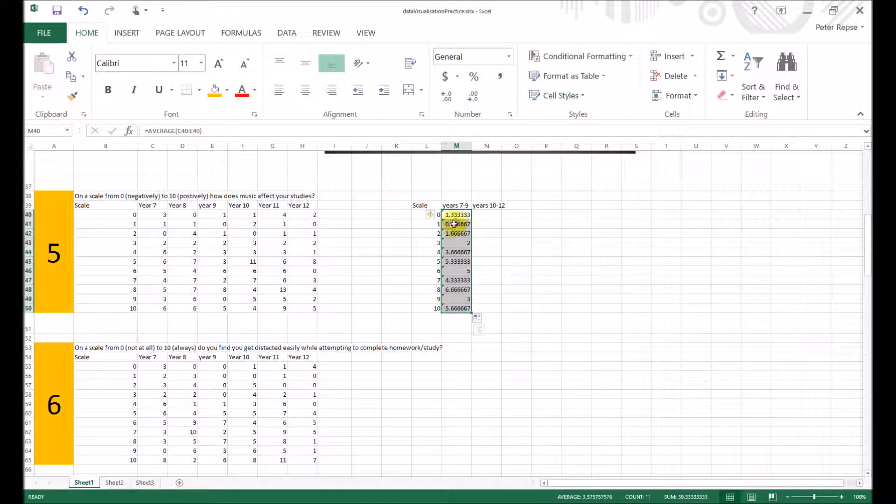
pyautogui.click(473, 96)
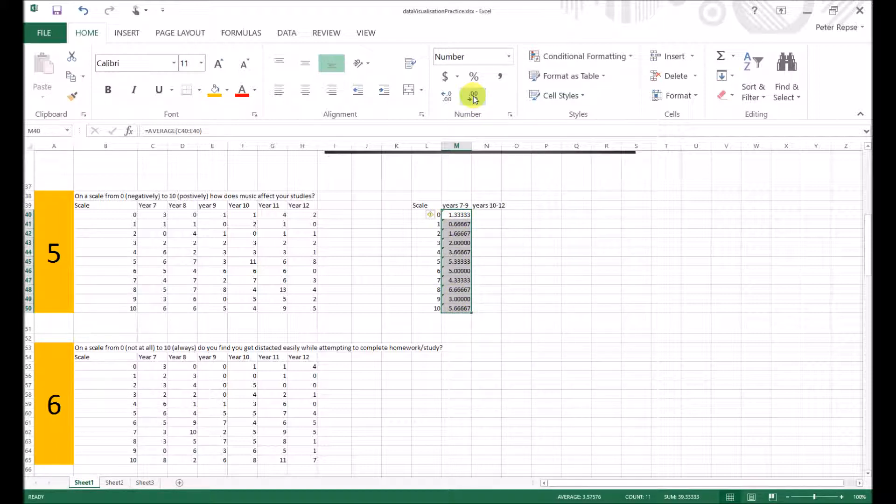
pyautogui.click(475, 100)
pyautogui.click(474, 99)
pyautogui.click(474, 100)
pyautogui.click(475, 99)
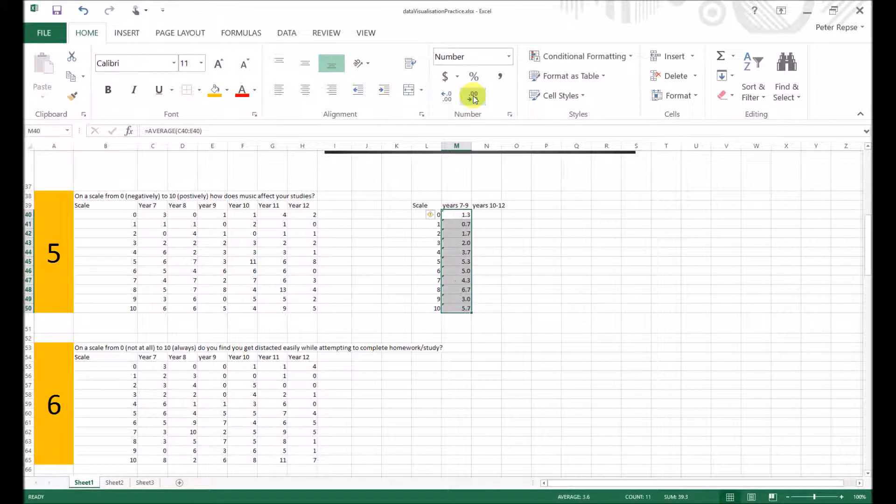
pyautogui.click(493, 251)
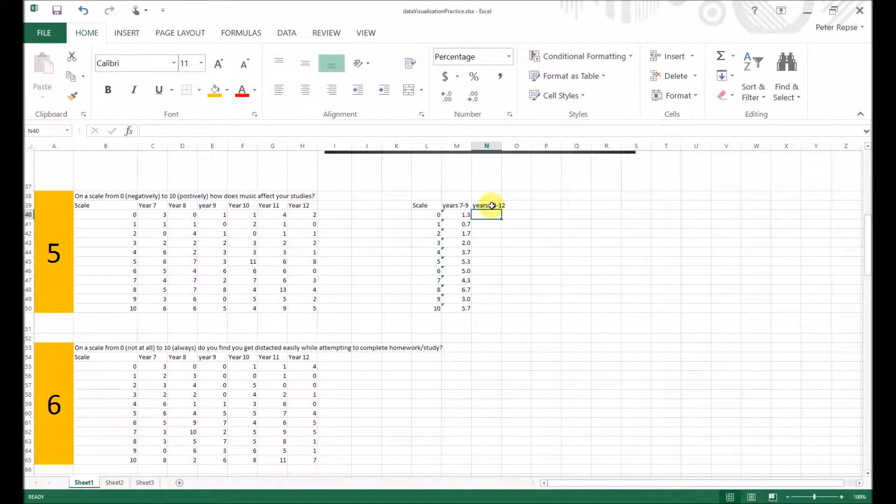
# - Enter =average(F40:H40) in N40 to average the Year 10 to 12 responses for scale 0
pyautogui.write('=average(')
pyautogui.click(246, 215)
pyautogui.moveTo(246, 216); pyautogui.dragTo(300, 216)
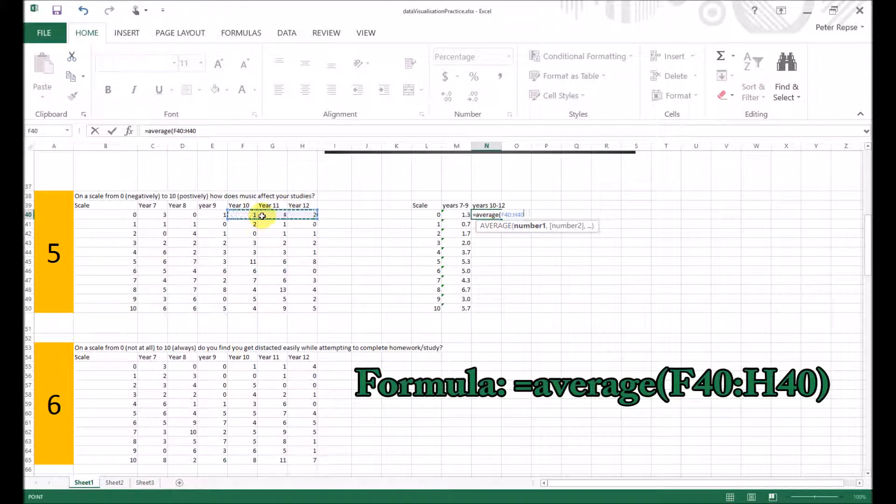
pyautogui.press('Return')
# - Change the number format of N40 to General and fill its average formula down to N50
pyautogui.click(487, 214)
pyautogui.click(511, 57)
pyautogui.click(483, 76)
pyautogui.click(545, 270)
pyautogui.click(476, 212)
pyautogui.moveTo(502, 219); pyautogui.dragTo(500, 308)
pyautogui.click(556, 269)
# - Show the years 10-12 averages in N40:N50 with one decimal place
pyautogui.moveTo(487, 215); pyautogui.dragTo(495, 309)
pyautogui.click(472, 97)
pyautogui.click(472, 97)
pyautogui.click(476, 101)
pyautogui.click(476, 102)
pyautogui.click(476, 101)
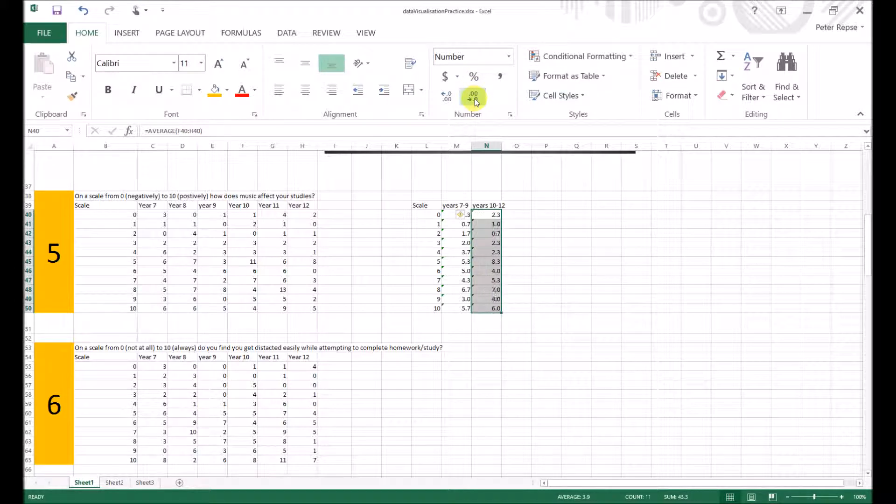
pyautogui.click(569, 270)
pyautogui.moveTo(494, 216); pyautogui.dragTo(490, 304)
pyautogui.click(447, 97)
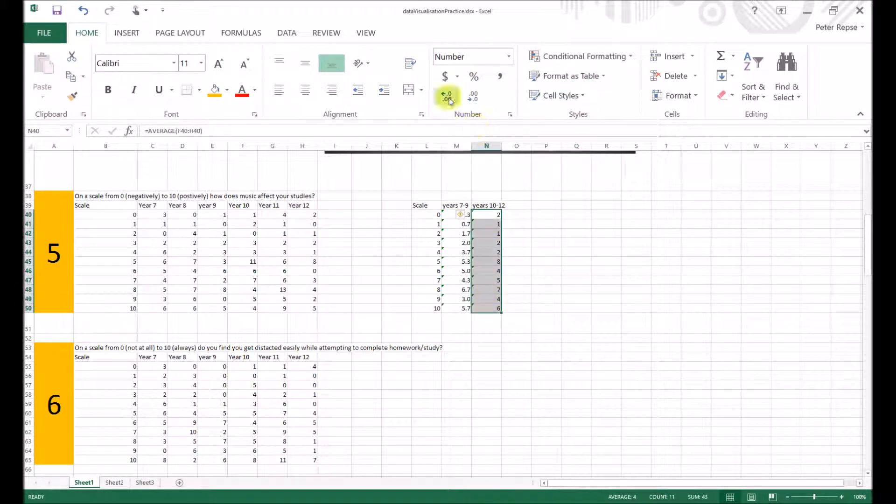
pyautogui.click(571, 290)
pyautogui.click(527, 345)
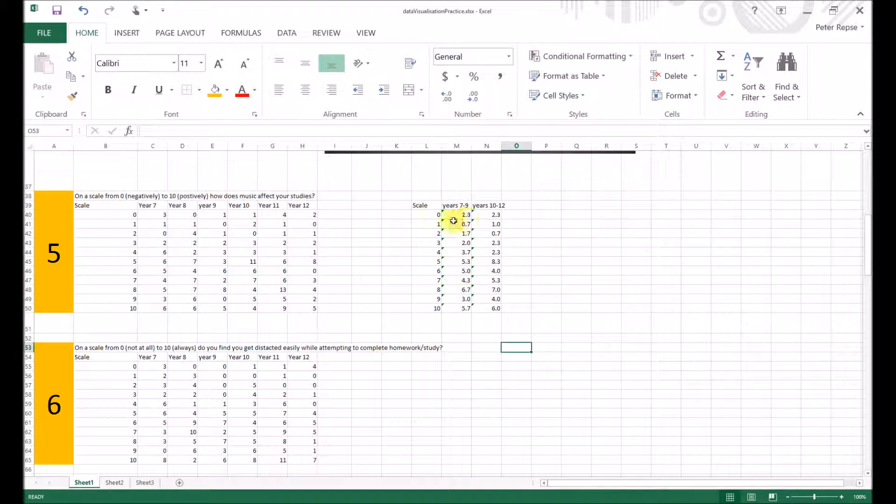
# - Preview a recommended clustered column chart for the averages in L39:N50 without inserting it, and review the original responses in C40:H50
pyautogui.click(429, 206)
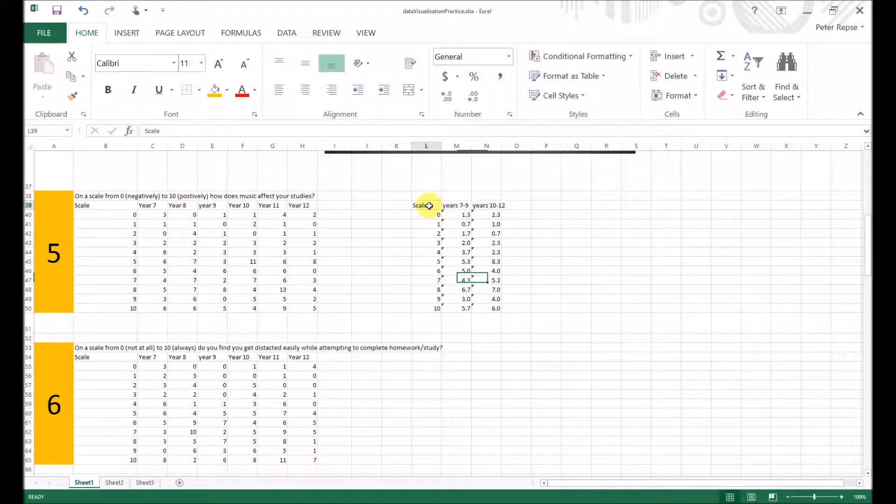
pyautogui.moveTo(429, 206); pyautogui.dragTo(482, 305)
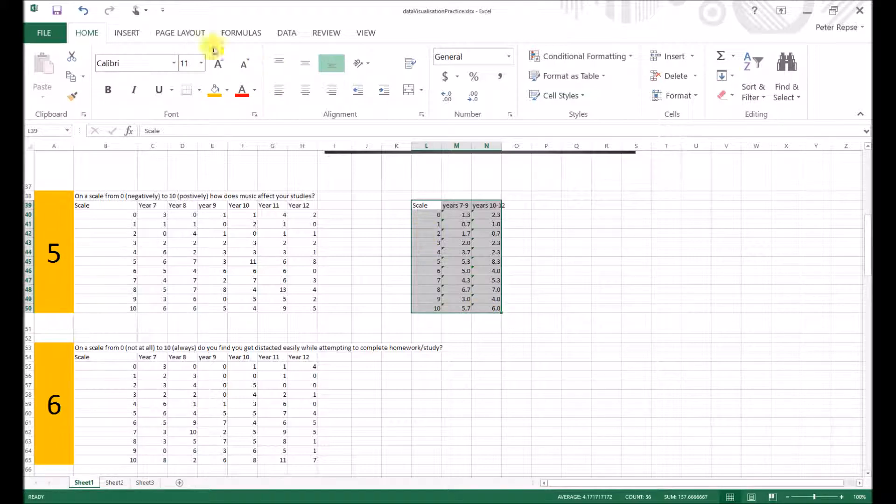
pyautogui.click(127, 32)
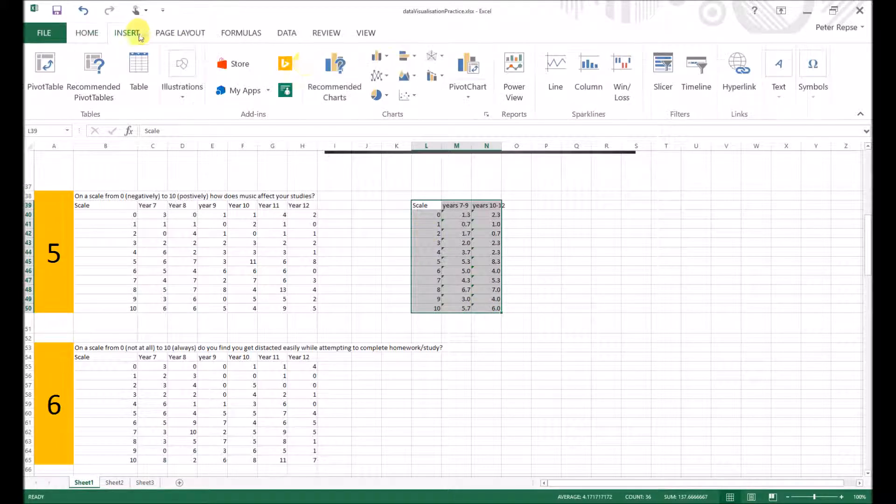
pyautogui.click(330, 77)
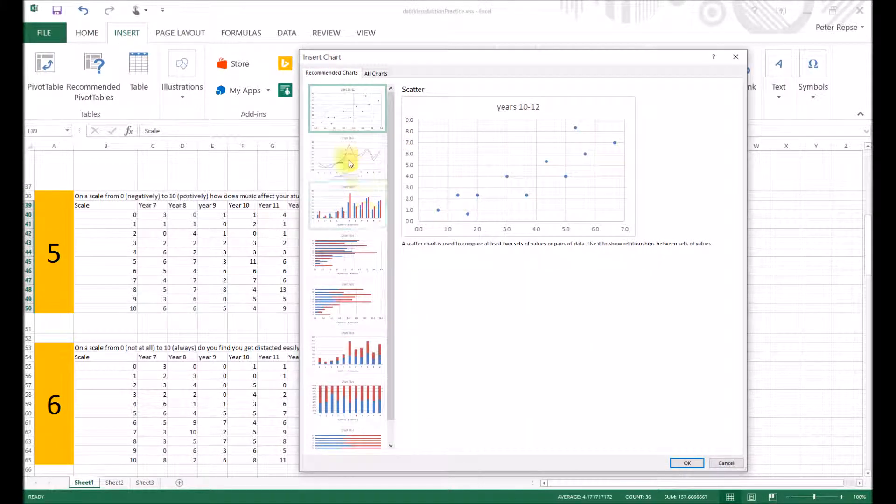
pyautogui.click(352, 214)
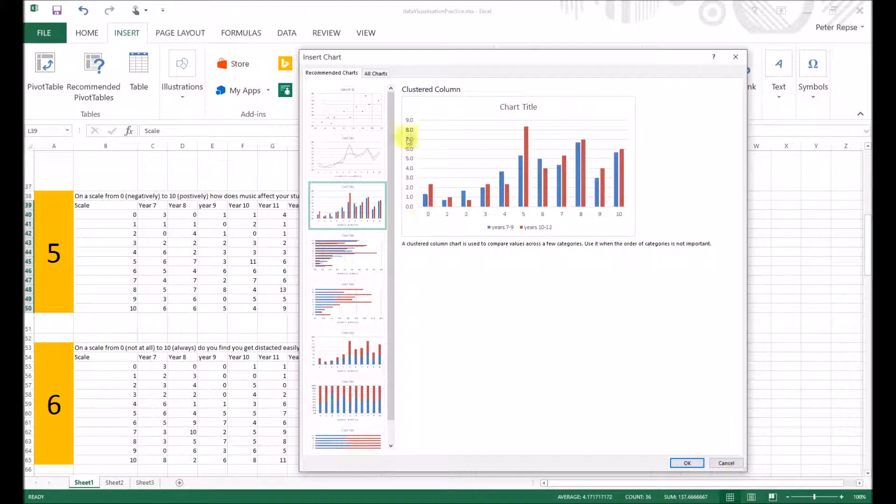
pyautogui.click(736, 56)
pyautogui.click(604, 261)
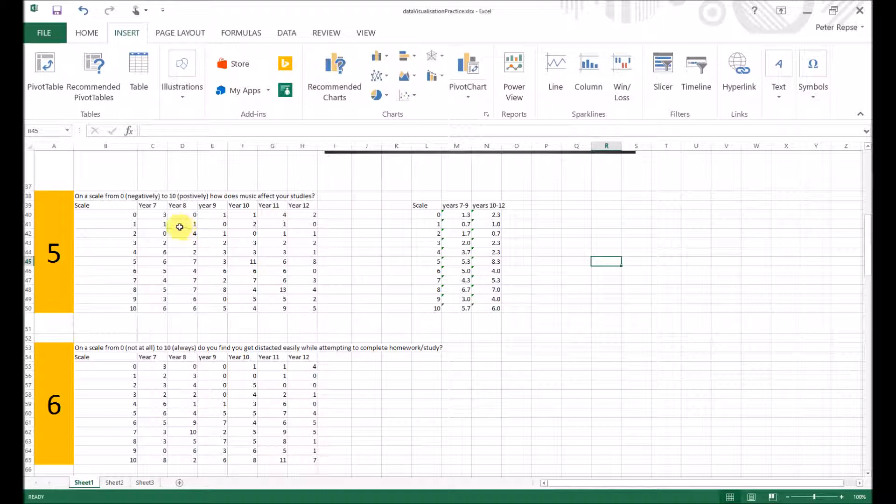
pyautogui.moveTo(159, 215); pyautogui.dragTo(298, 305)
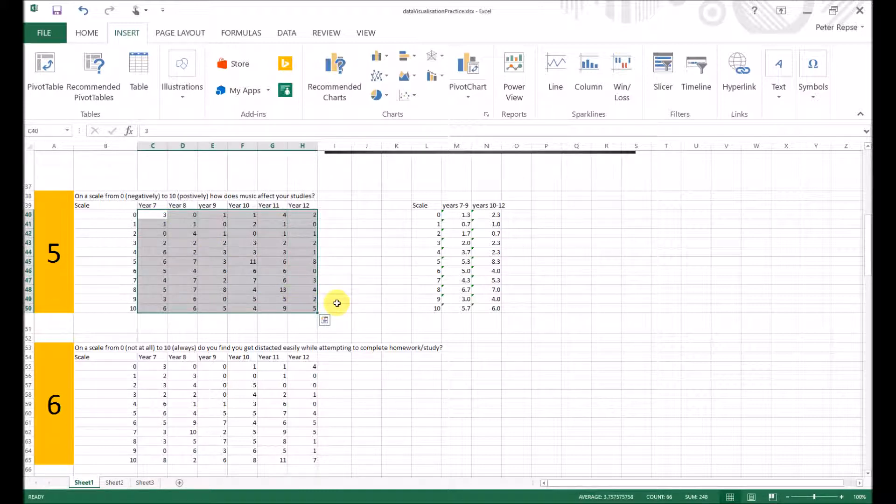
pyautogui.click(357, 299)
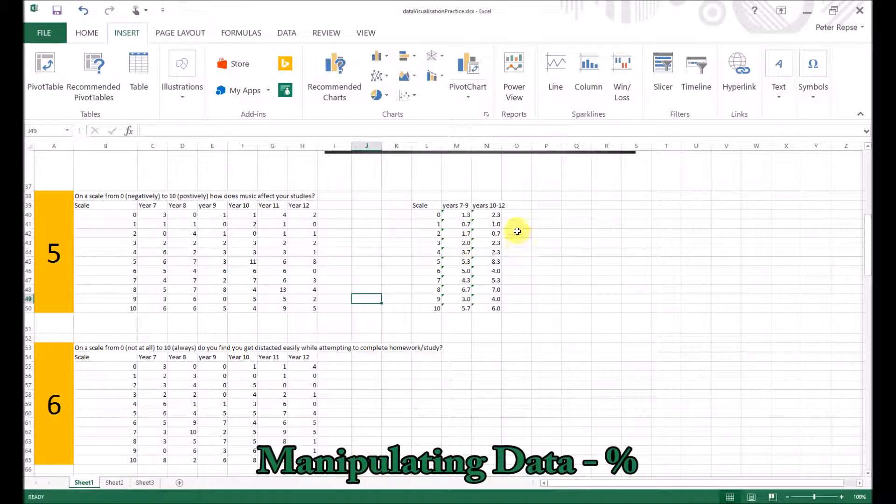
# - Copy the averages table L39:N50 to P39 and clear the copied values in Q40:R51, keeping the headings and scale
pyautogui.click(549, 215)
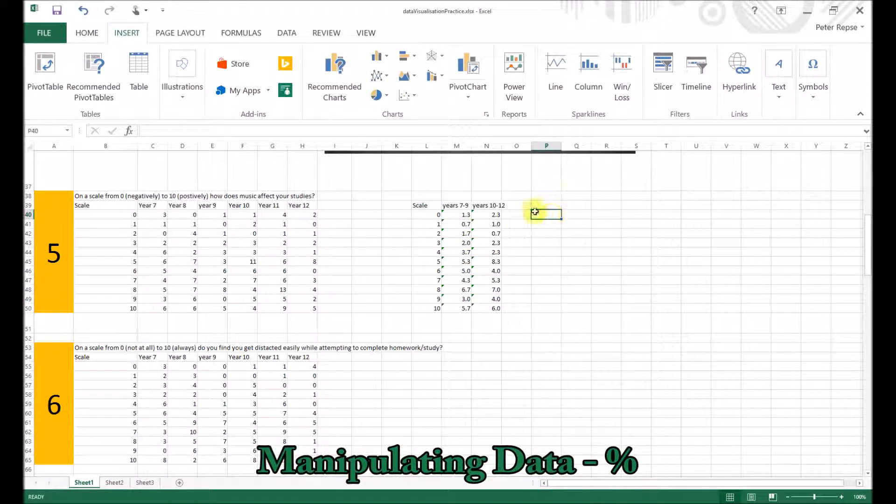
pyautogui.moveTo(425, 206); pyautogui.dragTo(488, 310)
pyautogui.hotkey('ctrl', 'c')
pyautogui.click(546, 207)
pyautogui.hotkey('ctrl', 'v')
pyautogui.click(665, 251)
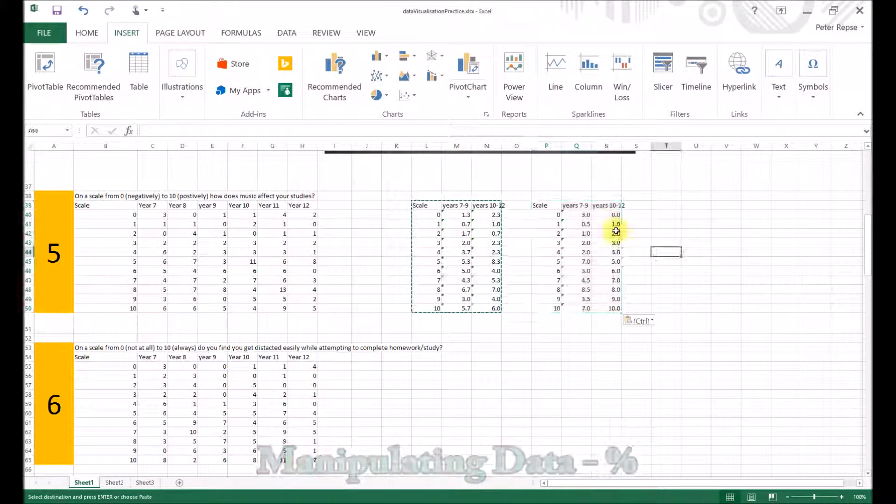
pyautogui.moveTo(584, 215); pyautogui.dragTo(609, 320)
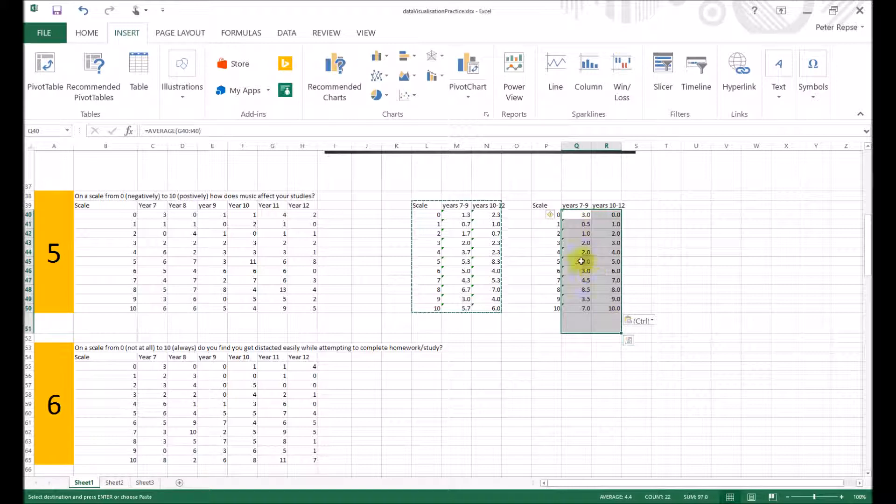
pyautogui.press('Delete')
# - Enter =M40/(M40+N40) in Q40 to calculate the years 7-9 share for scale 0
pyautogui.click(575, 215)
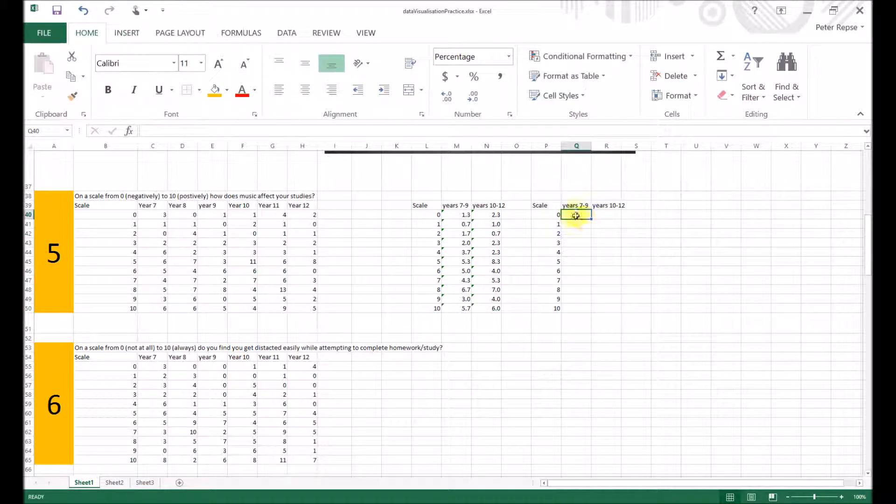
pyautogui.click(457, 215)
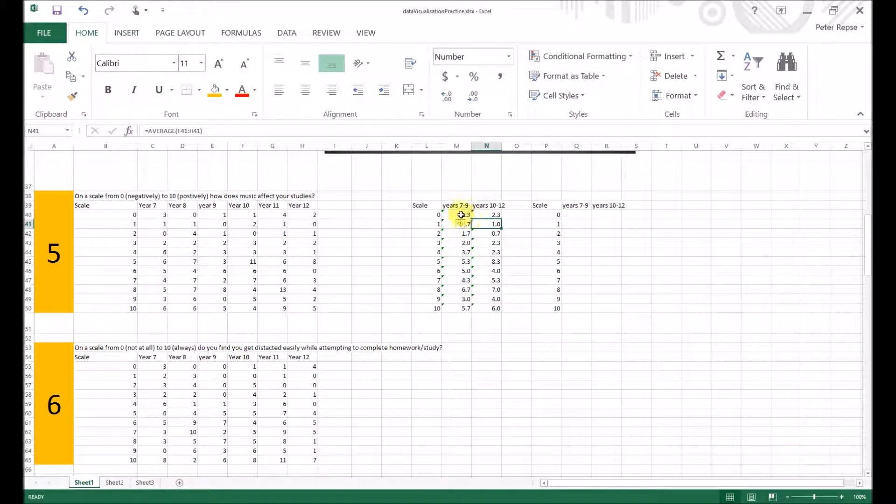
pyautogui.click(581, 214)
pyautogui.write('=')
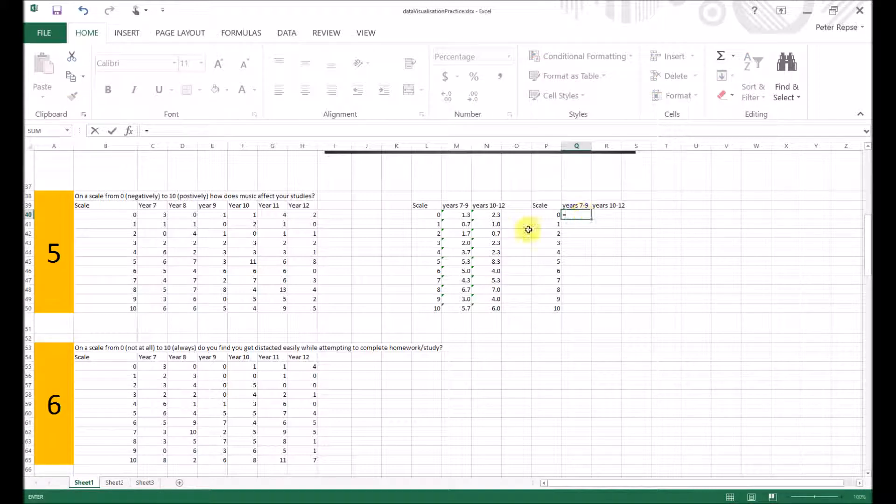
pyautogui.click(464, 216)
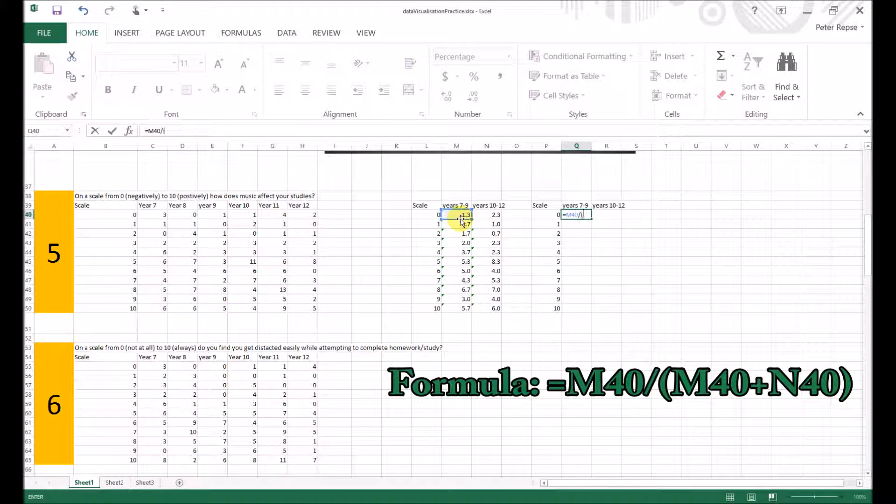
pyautogui.write('/(')
pyautogui.click(463, 215)
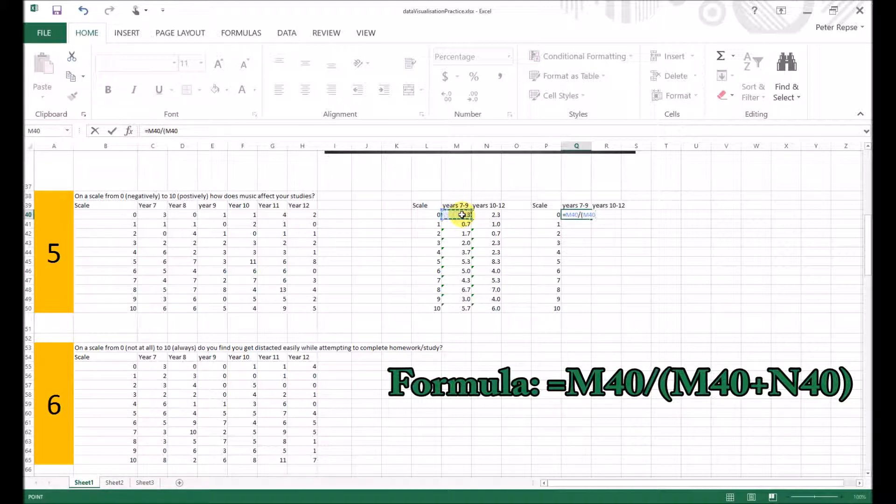
pyautogui.write('+')
pyautogui.click(489, 214)
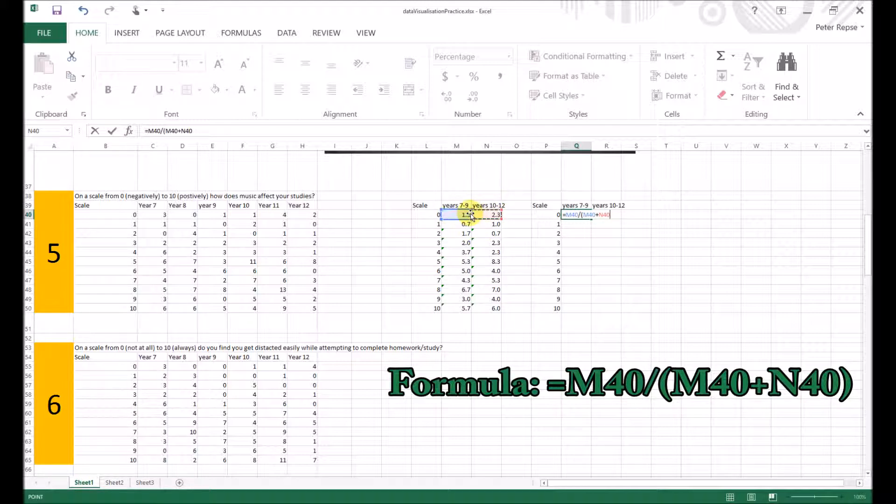
pyautogui.write(')')
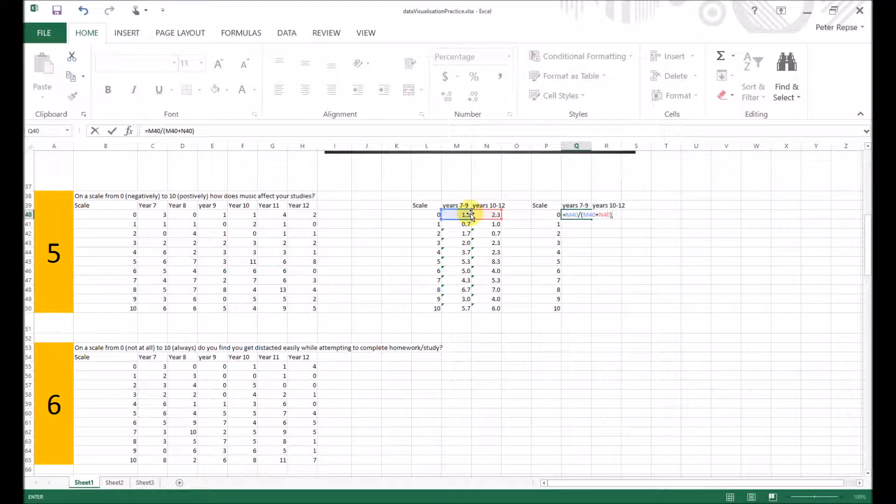
pyautogui.hotkey('ctrl', 'Return')
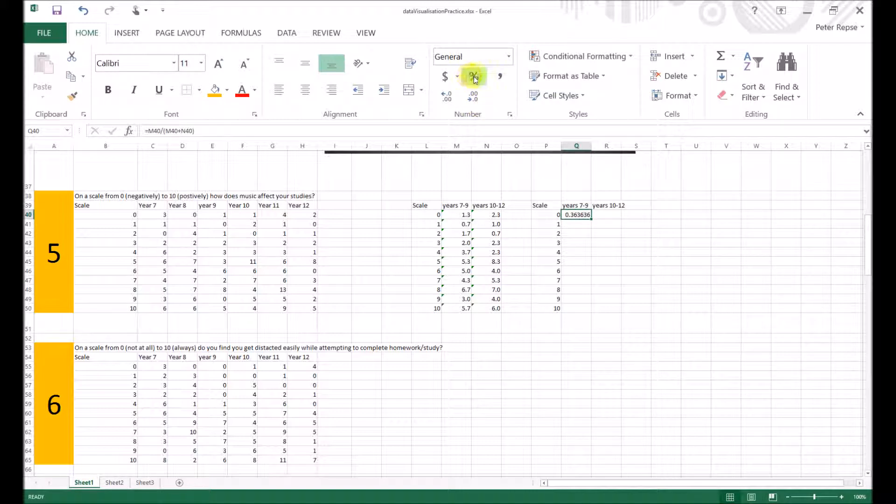
# - Format Q40 as a percentage and fill its formula down to Q50
pyautogui.click(474, 78)
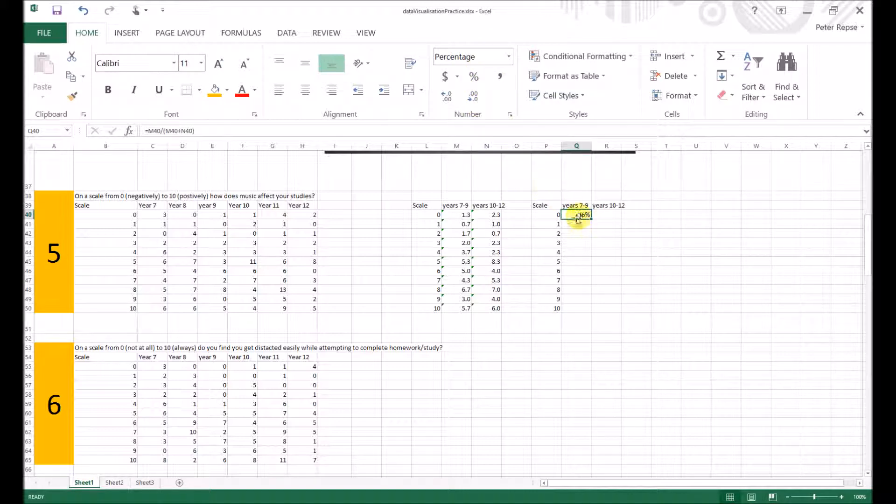
pyautogui.moveTo(589, 218); pyautogui.dragTo(587, 310)
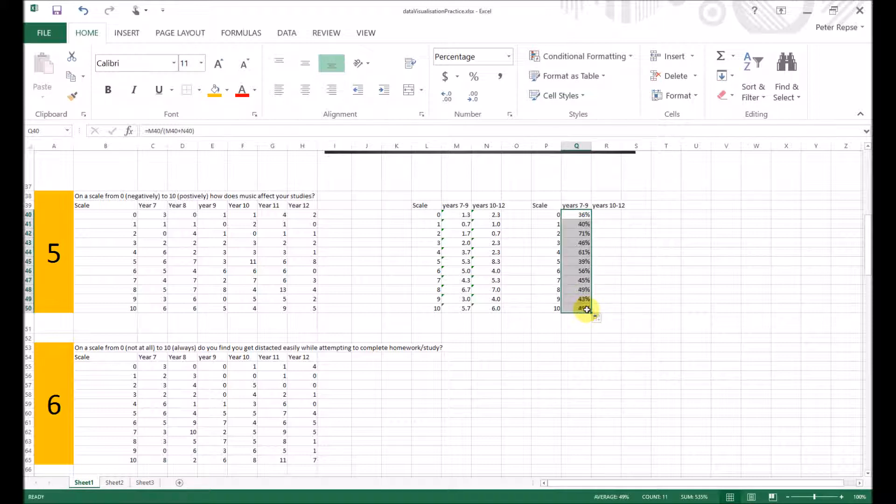
pyautogui.click(585, 216)
# - Fill the percentage formula from Q40 across into R40 under years 10-12
pyautogui.click(600, 214)
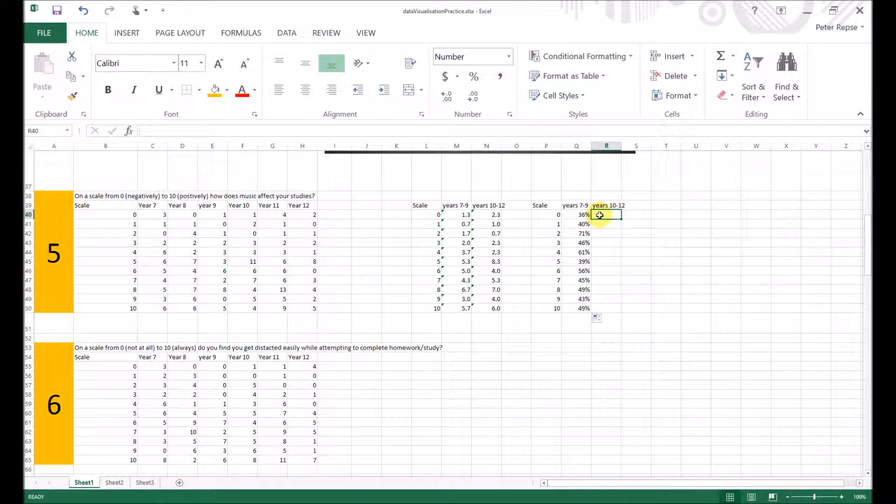
pyautogui.click(585, 215)
pyautogui.moveTo(592, 220); pyautogui.dragTo(609, 217)
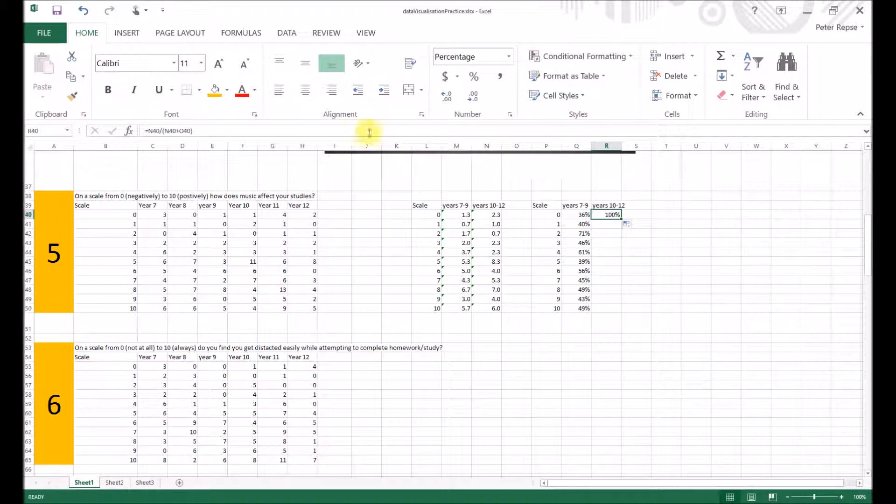
# - Replace the formula in R40 with =N40/(M40+N40) to calculate the years 10-12 share for scale 0
pyautogui.click(337, 131)
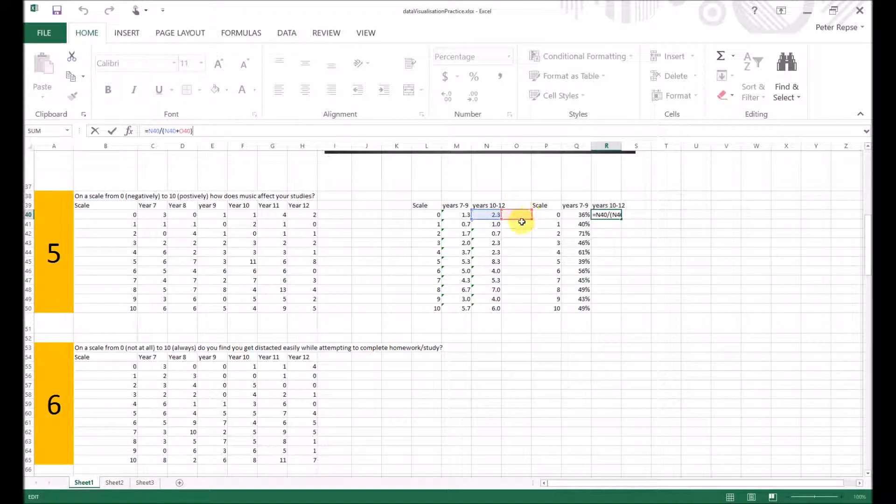
pyautogui.moveTo(200, 131); pyautogui.dragTo(147, 131)
pyautogui.press('BackSpace')
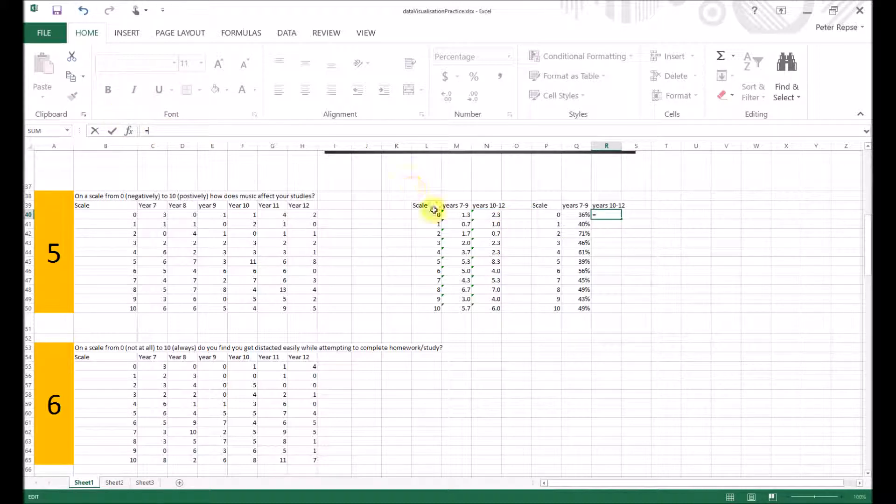
pyautogui.click(494, 215)
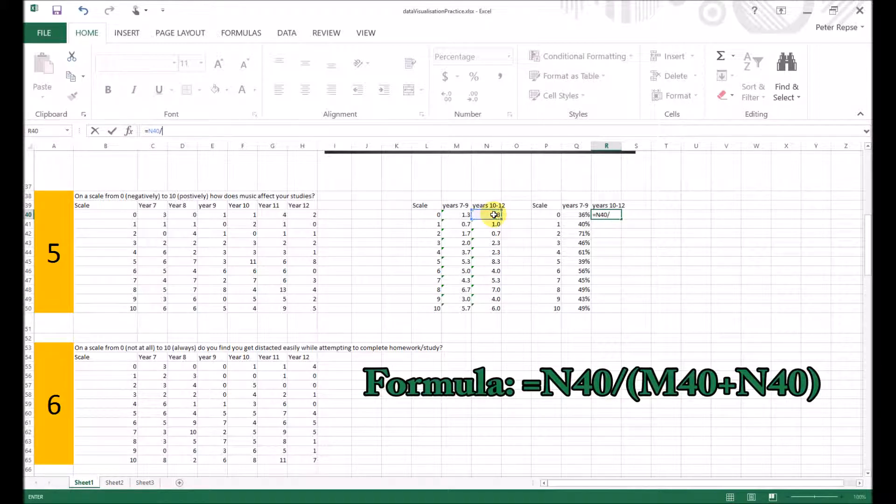
pyautogui.write('/(')
pyautogui.click(465, 215)
pyautogui.write('+')
pyautogui.click(486, 214)
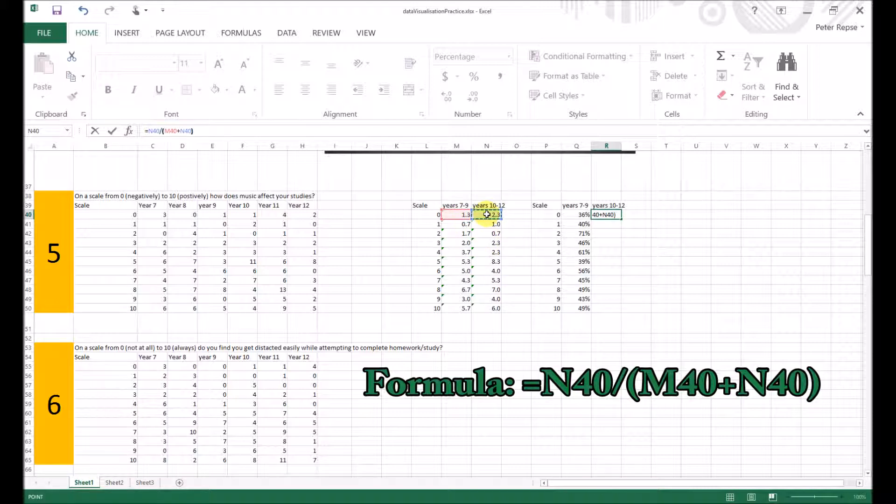
pyautogui.press('Return')
pyautogui.click(615, 215)
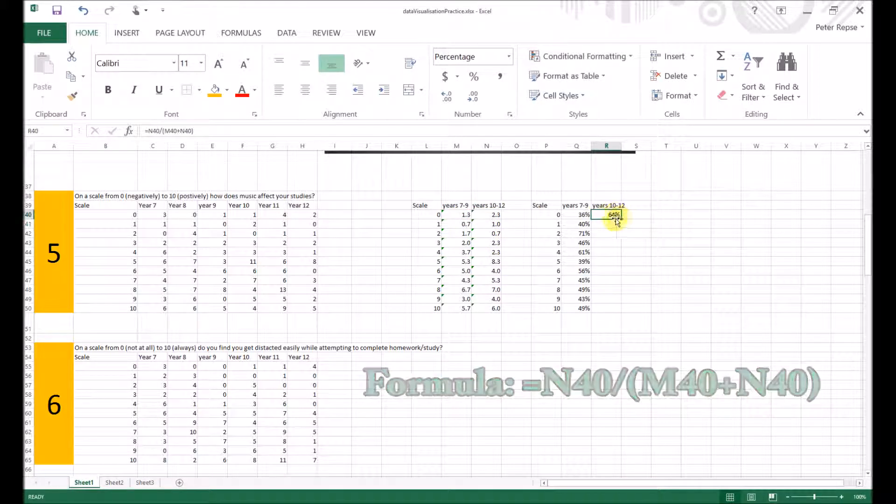
# - Fill the years 10-12 percentage formula from R40 down to R50
pyautogui.click(606, 224)
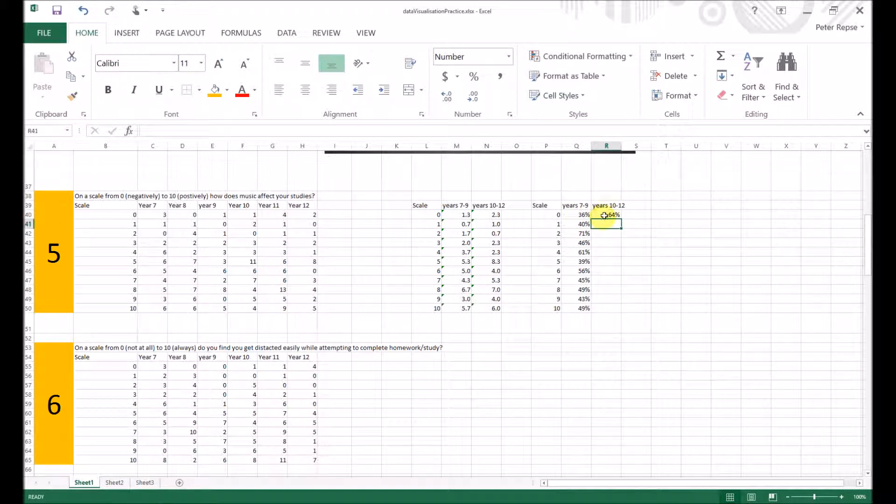
pyautogui.click(607, 214)
pyautogui.moveTo(620, 219); pyautogui.dragTo(614, 307)
pyautogui.click(606, 347)
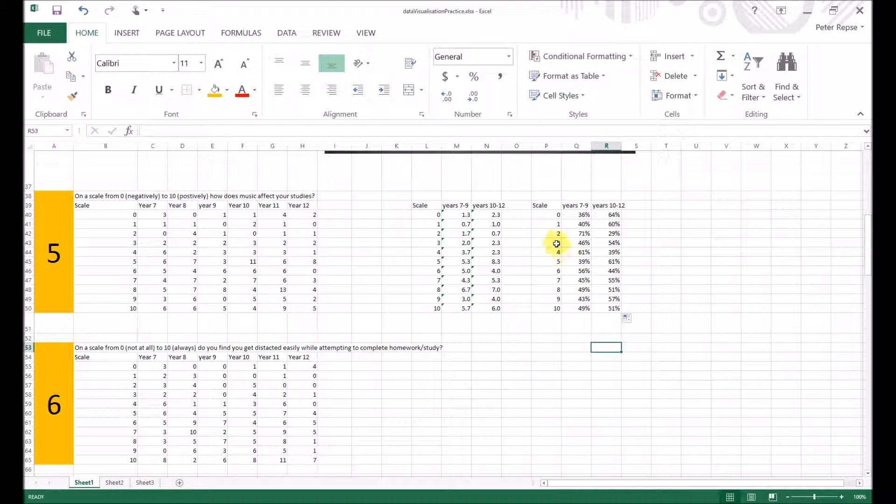
# - Insert the recommended clustered column chart with axis titles from the percentage table P39:R50
pyautogui.click(549, 206)
pyautogui.moveTo(549, 207); pyautogui.dragTo(614, 307)
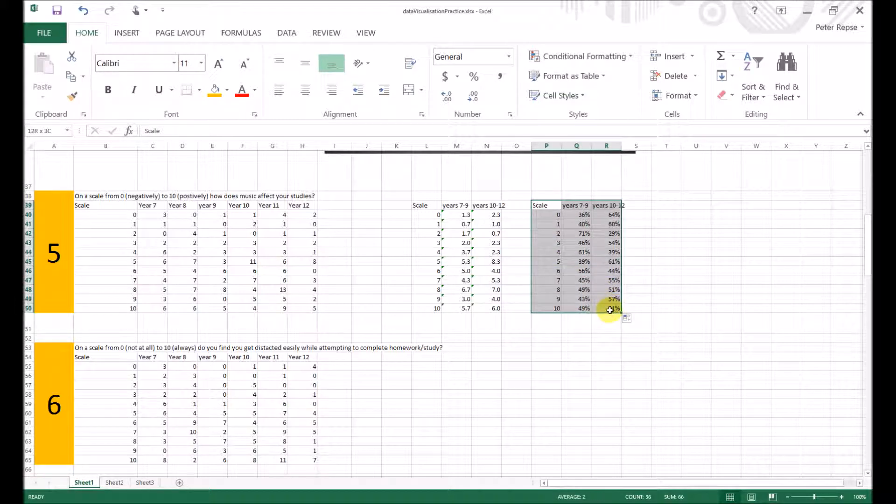
pyautogui.click(128, 29)
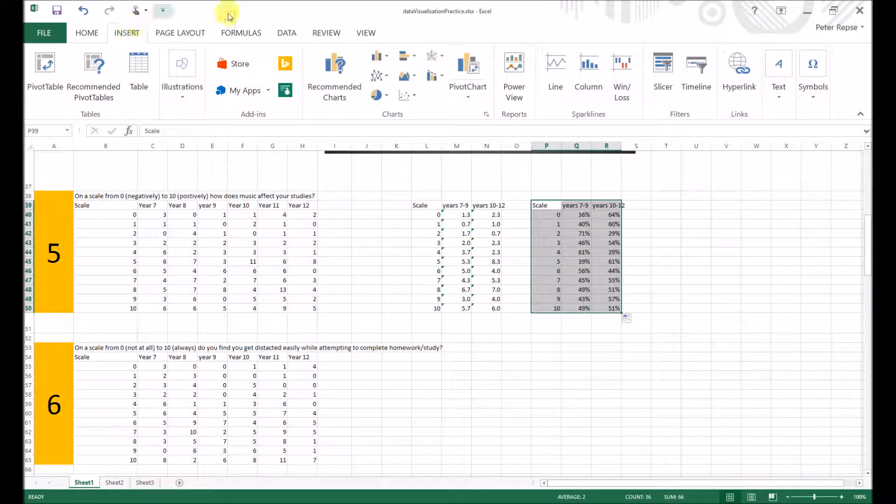
pyautogui.click(331, 70)
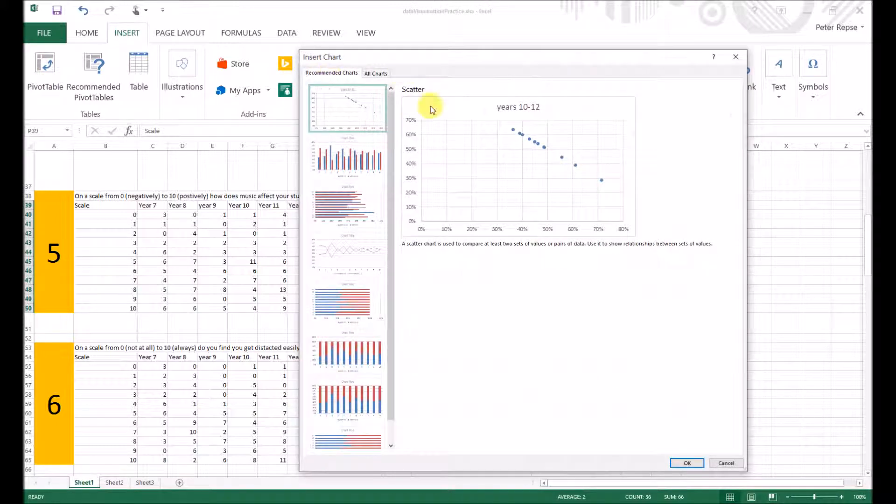
pyautogui.moveTo(462, 56); pyautogui.dragTo(231, 49)
pyautogui.click(104, 150)
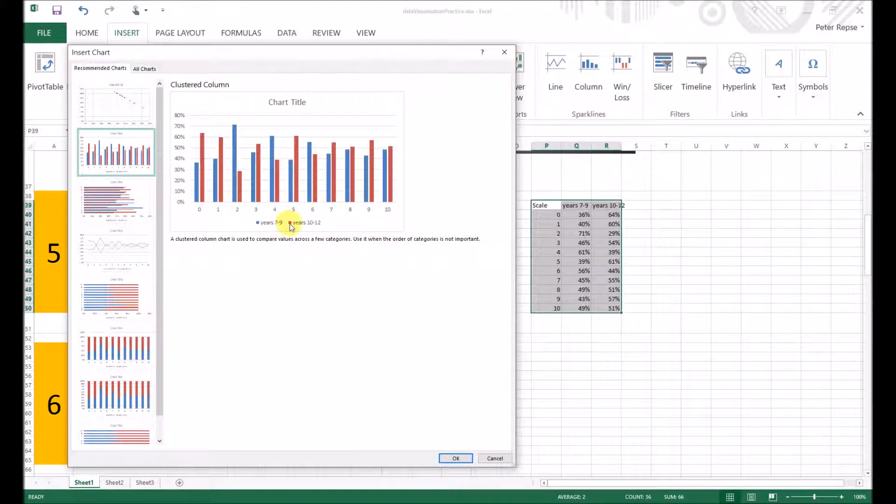
pyautogui.click(455, 458)
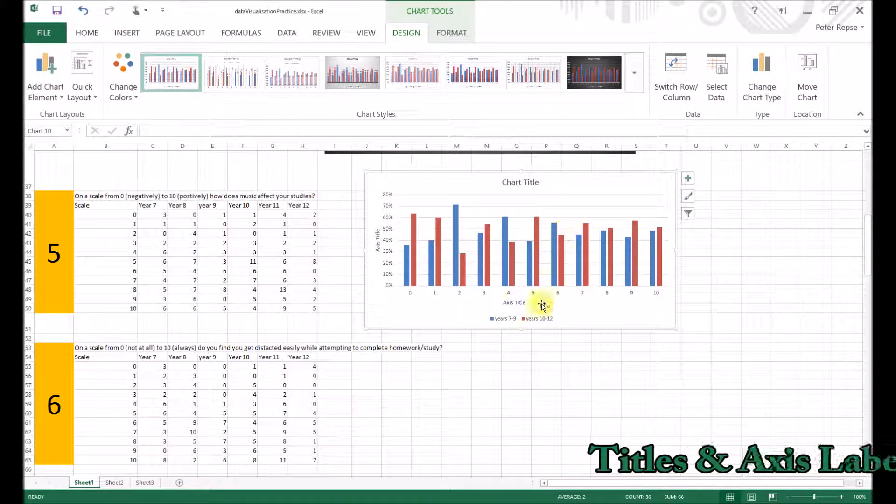
# - Set the chart's horizontal axis title to "Music Effect 0=negative 10=postive", with extra spacing between its parts
pyautogui.click(513, 303)
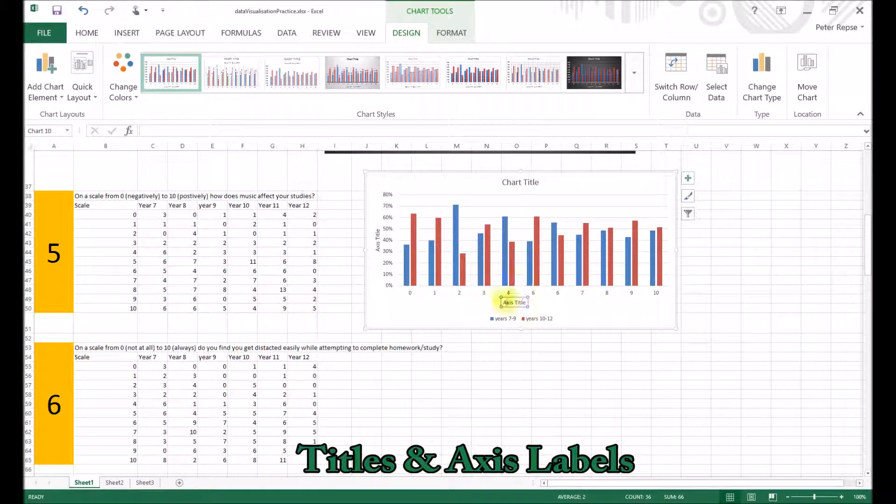
pyautogui.moveTo(580, 182); pyautogui.dragTo(561, 230)
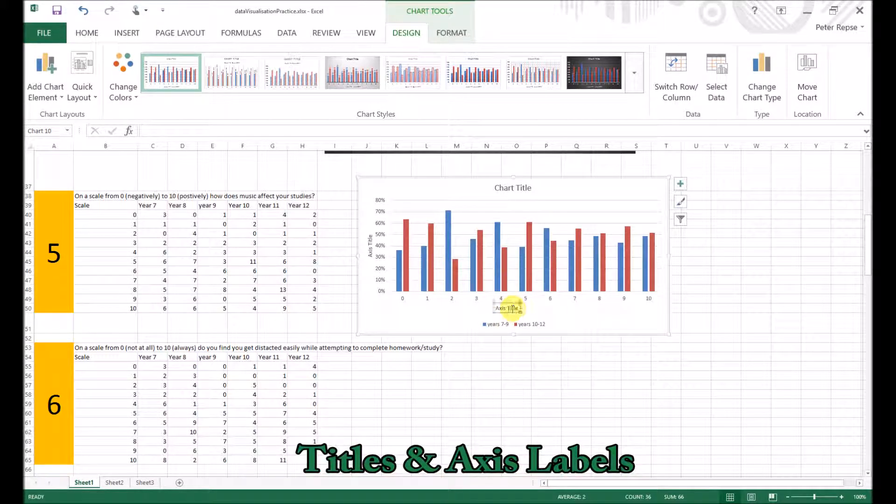
pyautogui.click(509, 307)
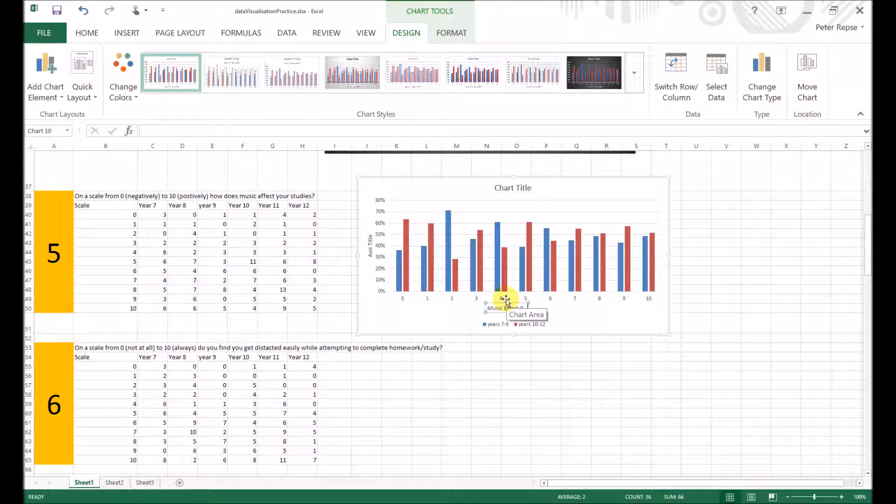
pyautogui.click(519, 308)
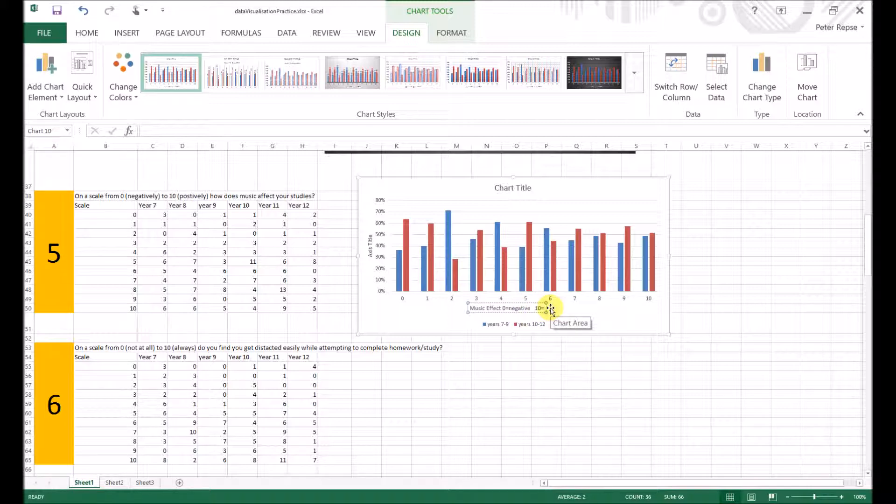
pyautogui.write('posit')
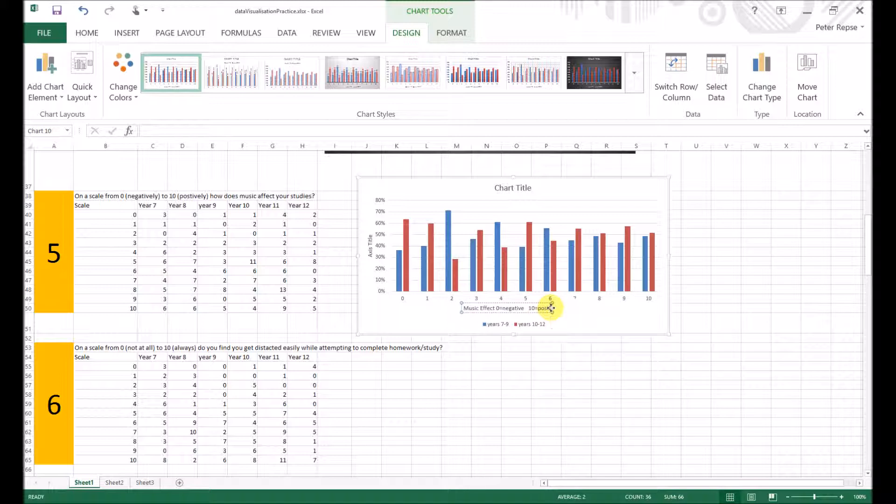
pyautogui.write('ve')
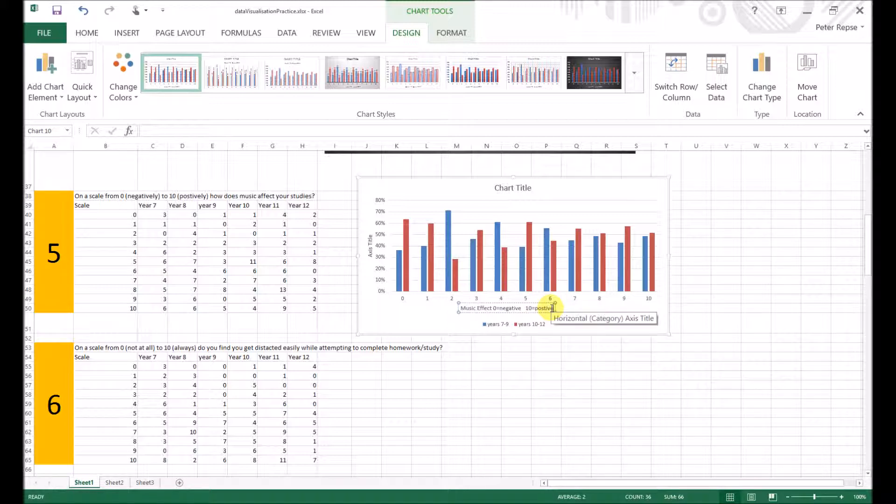
pyautogui.click(493, 308)
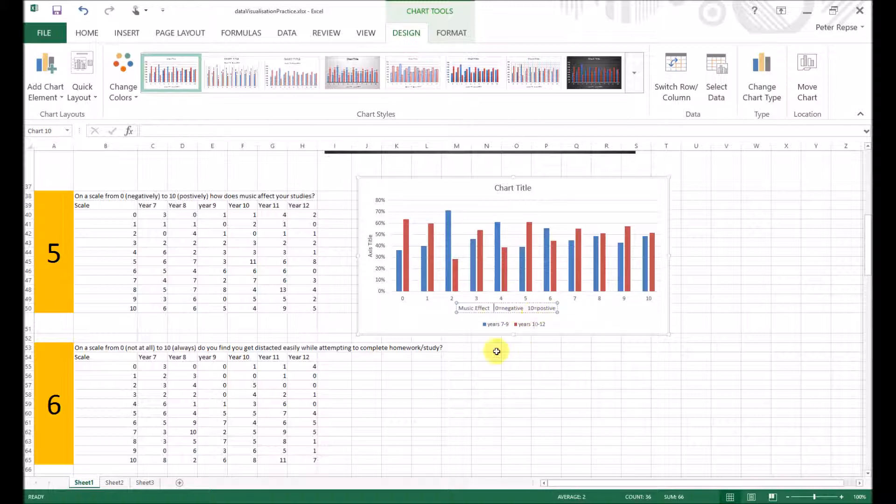
# - Set the chart's vertical axis title to "% of stakeholders"
pyautogui.click(369, 241)
pyautogui.tripleClick(370, 242)
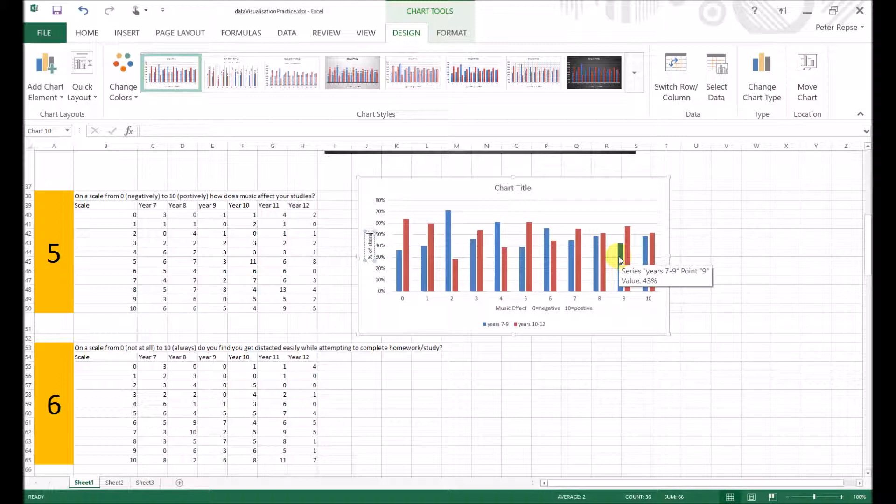
pyautogui.write('s')
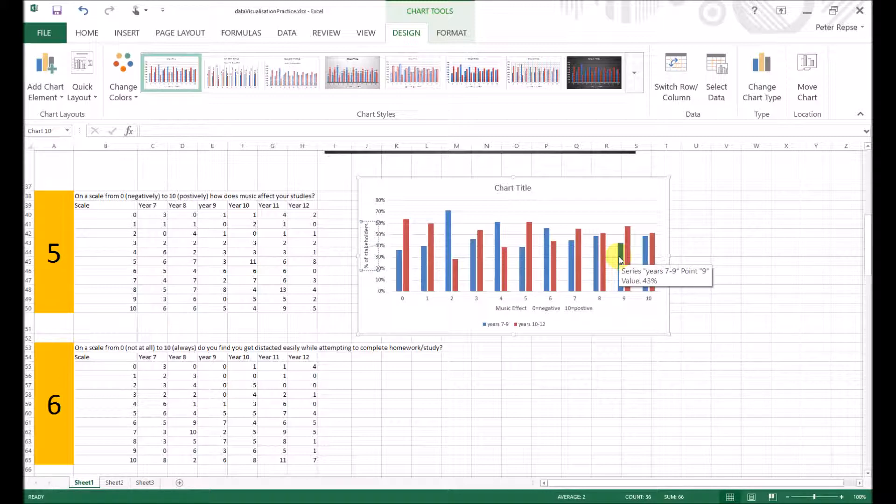
pyautogui.click(586, 346)
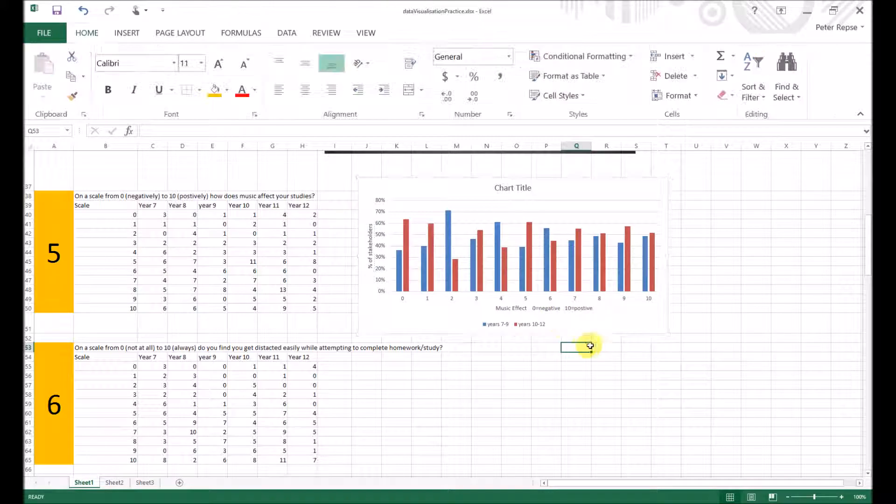
# - Move the horizontal axis title to the left so it sits centred above the legend
pyautogui.click(546, 310)
pyautogui.moveTo(546, 311); pyautogui.dragTo(513, 312)
pyautogui.click(584, 347)
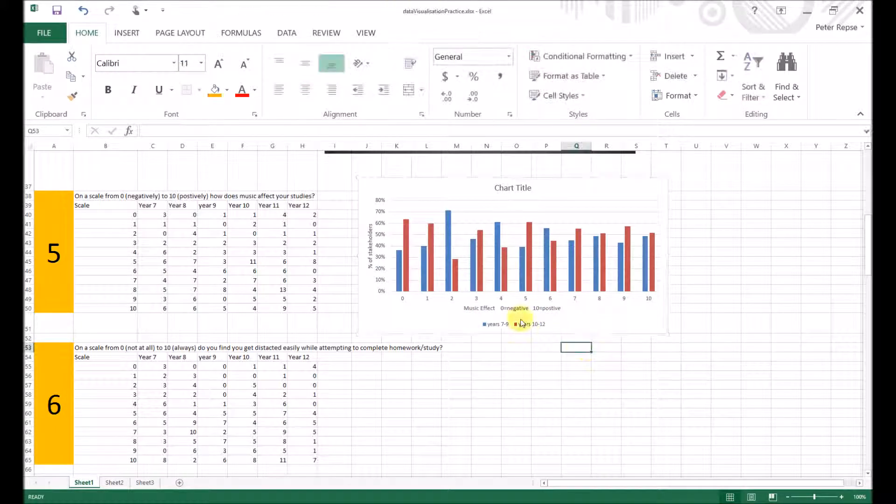
# - Copy the question text from B38 and paste it into the chart title, closing the title formatting options
pyautogui.click(504, 188)
pyautogui.tripleClick(505, 187)
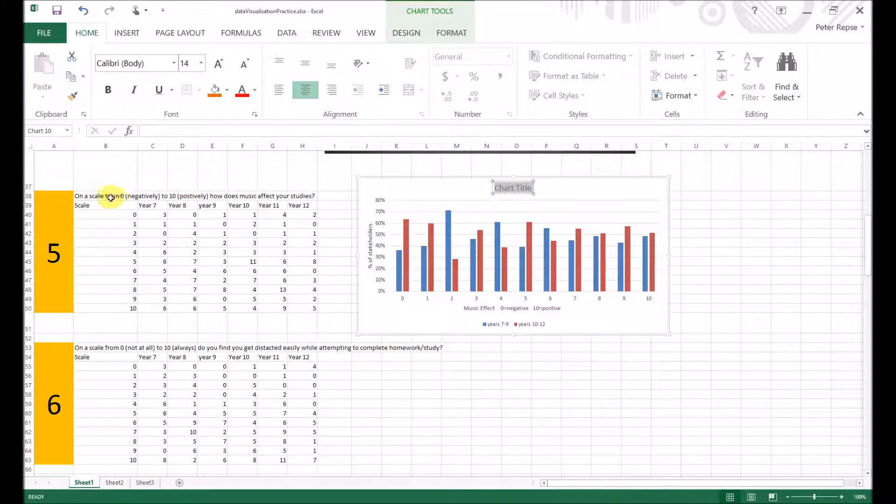
pyautogui.click(100, 196)
pyautogui.click(166, 132)
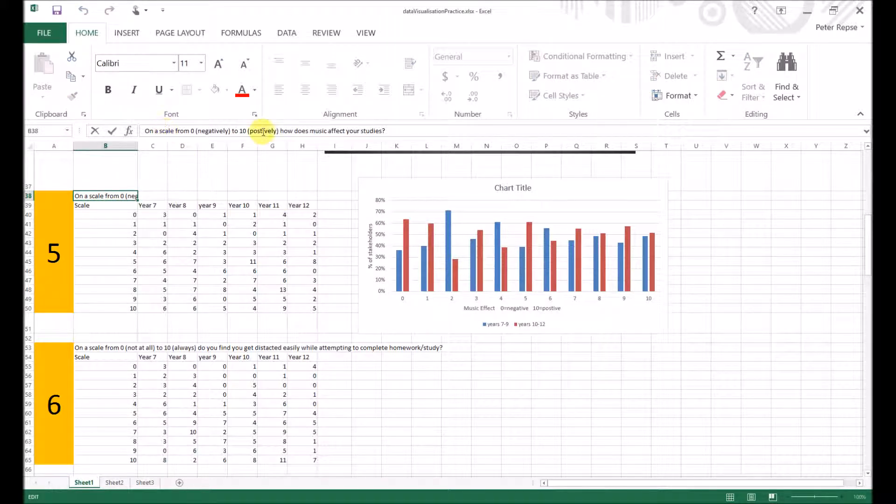
pyautogui.moveTo(410, 131); pyautogui.dragTo(160, 135)
pyautogui.hotkey('ctrl', 'c')
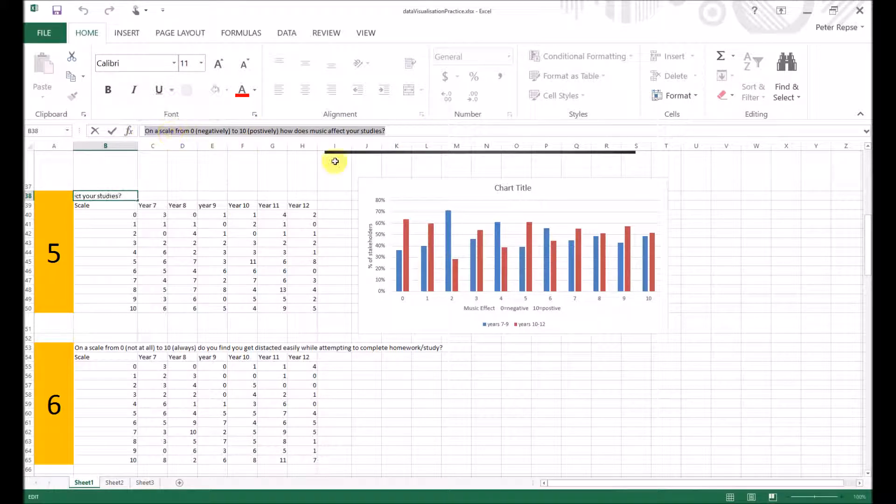
pyautogui.doubleClick(520, 188)
pyautogui.hotkey('ctrl', 'v')
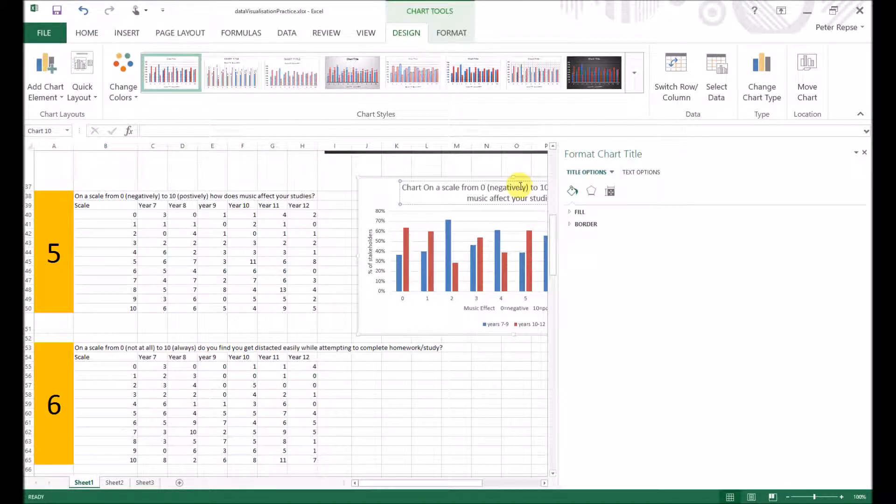
pyautogui.click(861, 153)
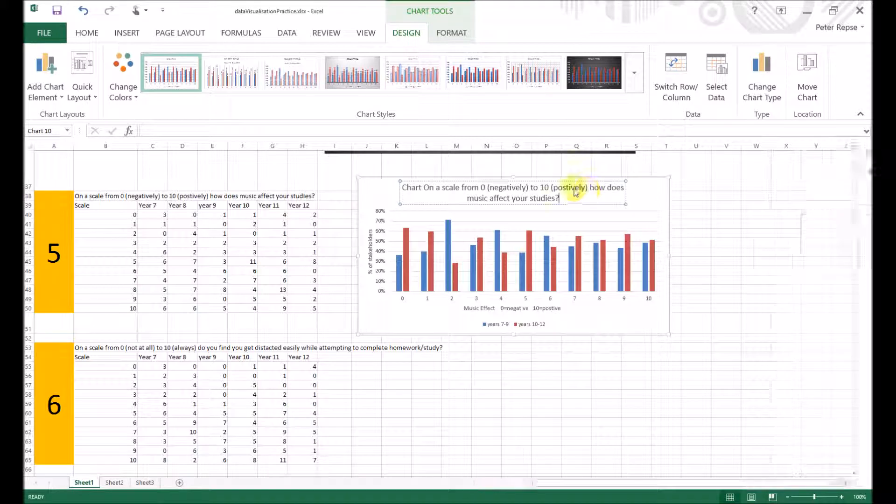
# - Trim the chart title to read "How does music affect your studies?" with a capital H
pyautogui.click(424, 187)
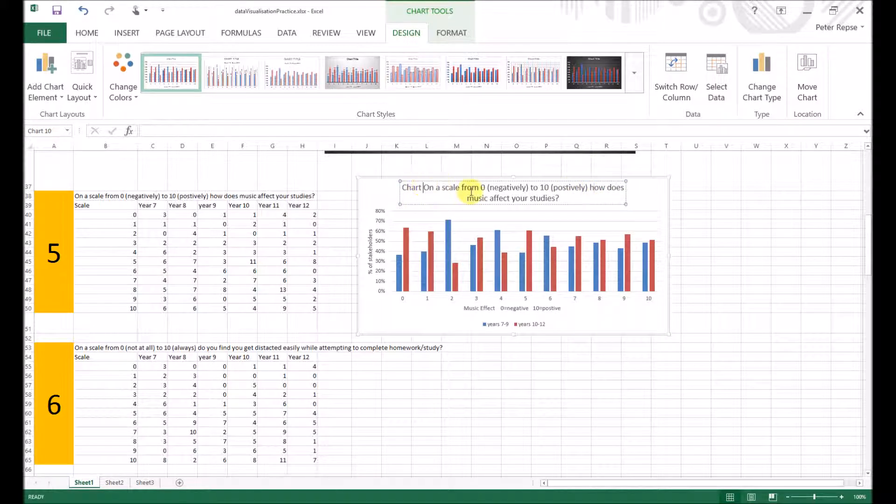
pyautogui.moveTo(590, 187); pyautogui.dragTo(388, 186)
pyautogui.press('Delete')
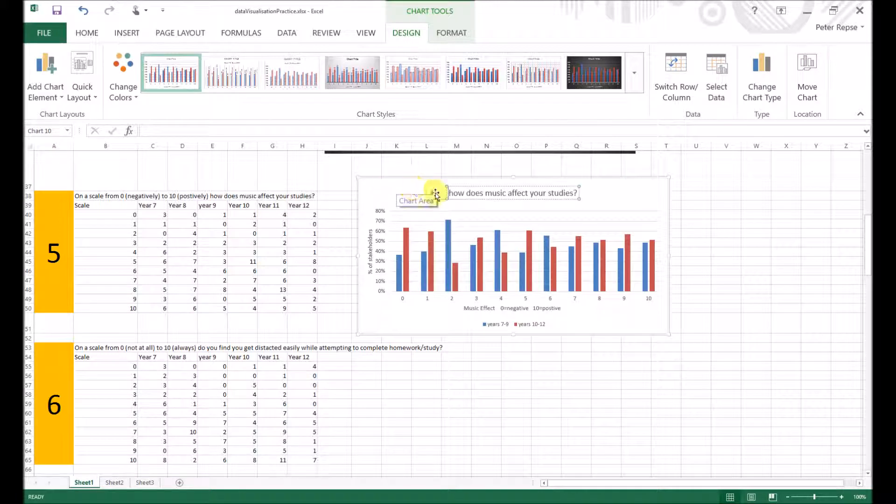
pyautogui.write('H')
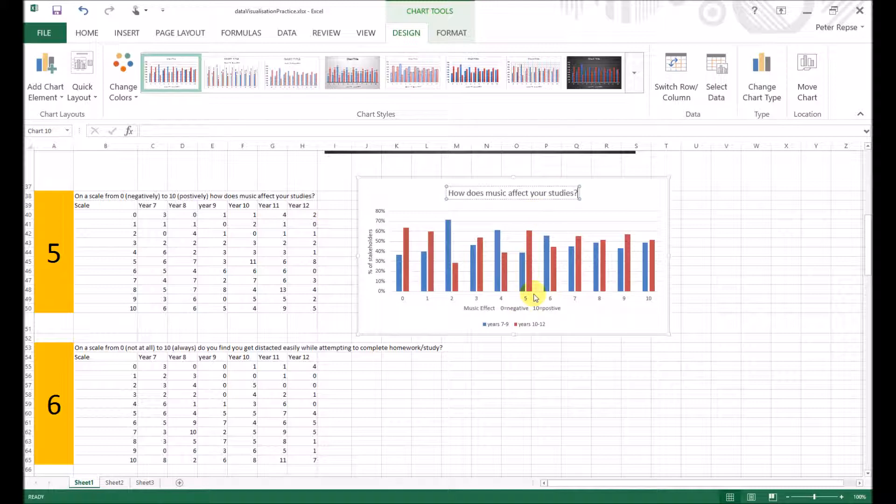
pyautogui.click(523, 367)
pyautogui.click(611, 327)
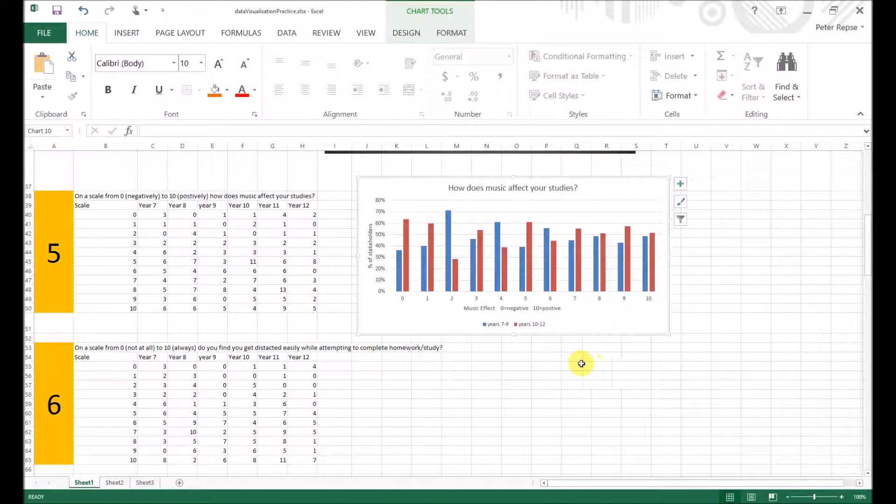
pyautogui.click(581, 364)
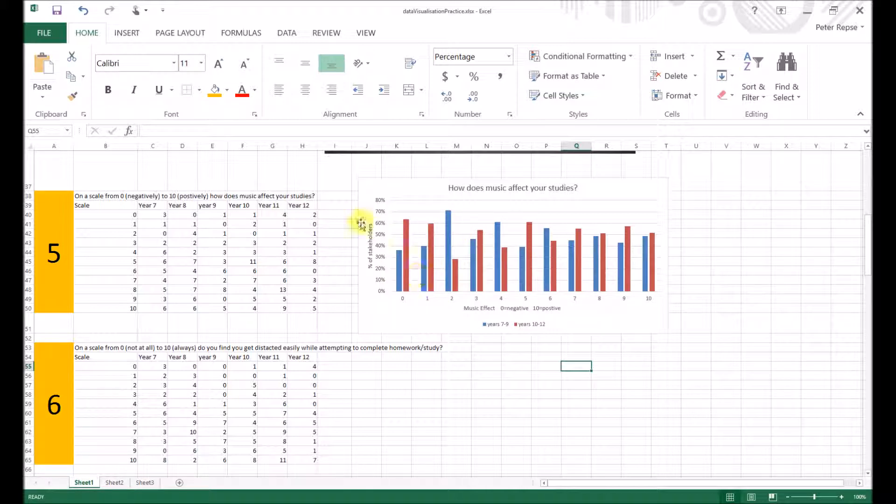
# - Shift the chart slightly right and down beside the question 5 table
pyautogui.moveTo(366, 183)
pyautogui.mouseDown()
pyautogui.moveTo(502, 189)
pyautogui.moveTo(599, 181)
pyautogui.moveTo(506, 366)
pyautogui.moveTo(471, 386)
pyautogui.moveTo(359, 166)
pyautogui.moveTo(379, 192)
pyautogui.moveTo(372, 188)
pyautogui.mouseUp()
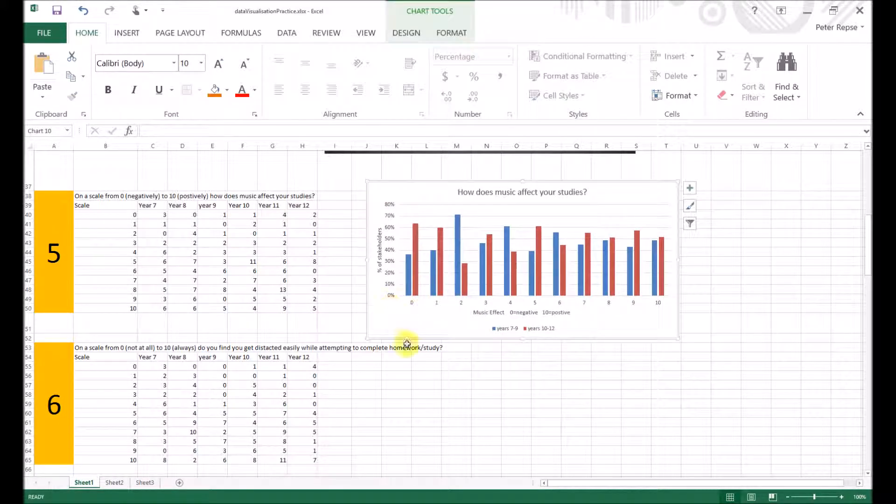
pyautogui.click(402, 347)
pyautogui.scroll(-3, 366, 333)
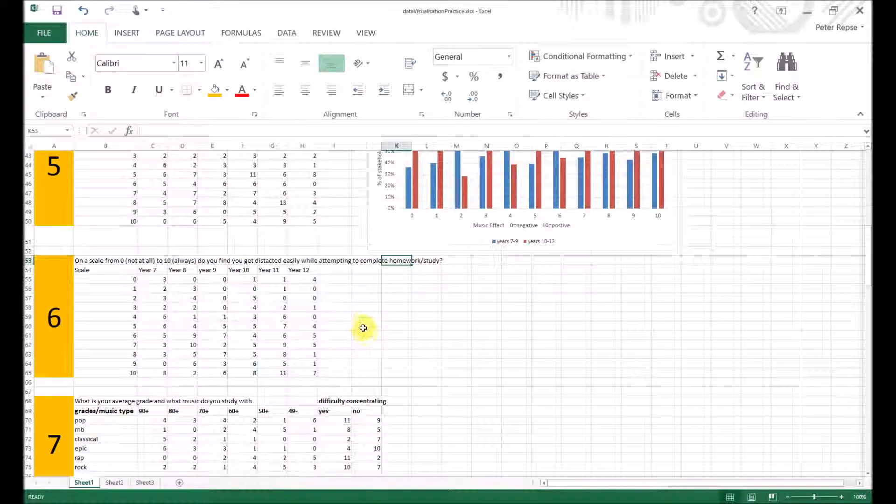
pyautogui.scroll(-1, 366, 333)
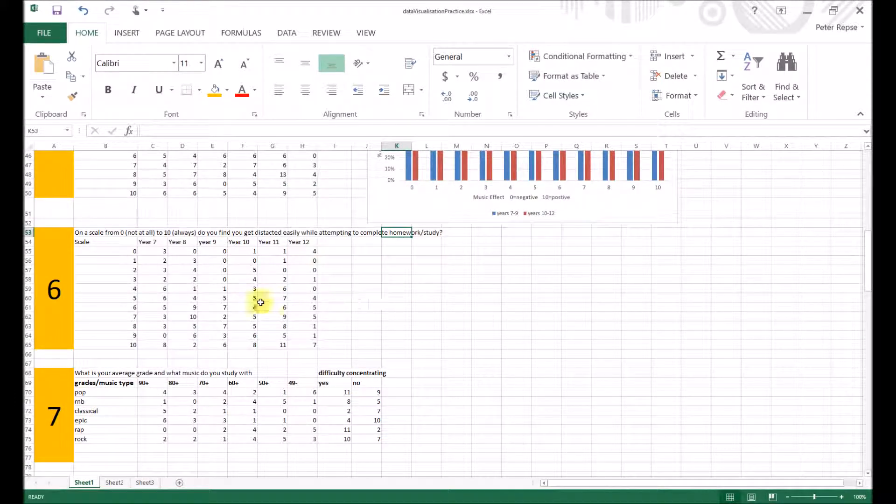